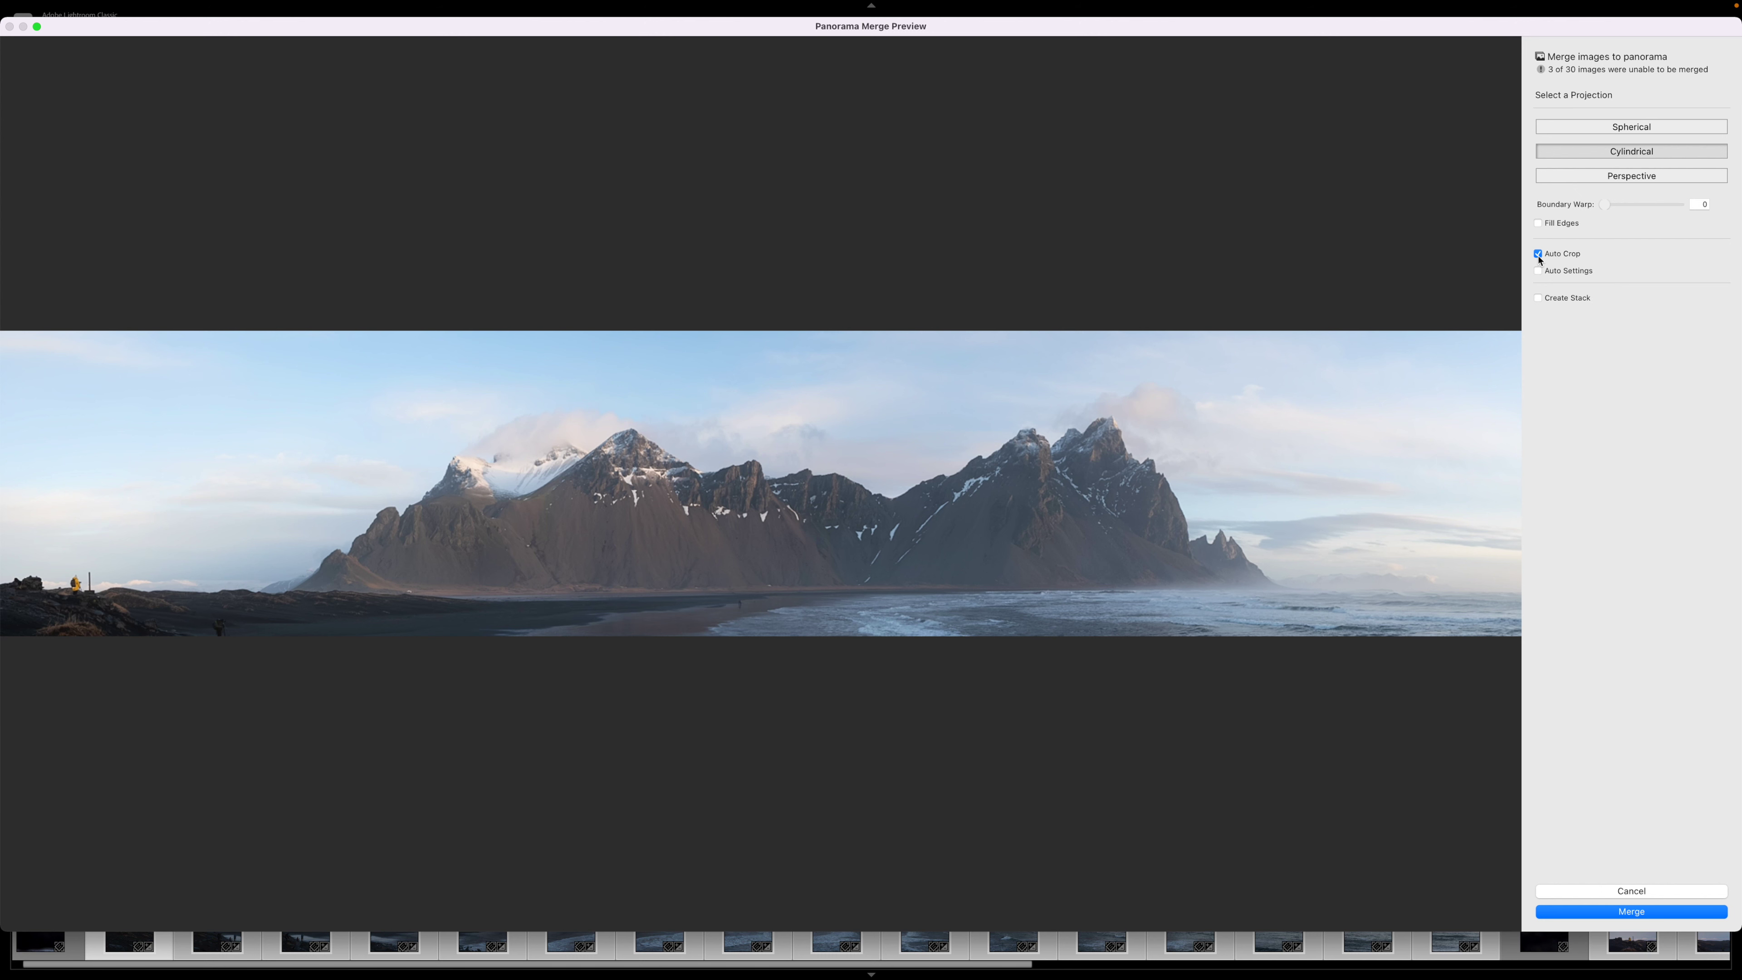
# Step: Merge the photos into a cylindrical panorama with Fill Edges turned on instead of Auto Crop
pyautogui.click(1539, 254)
pyautogui.click(1539, 223)
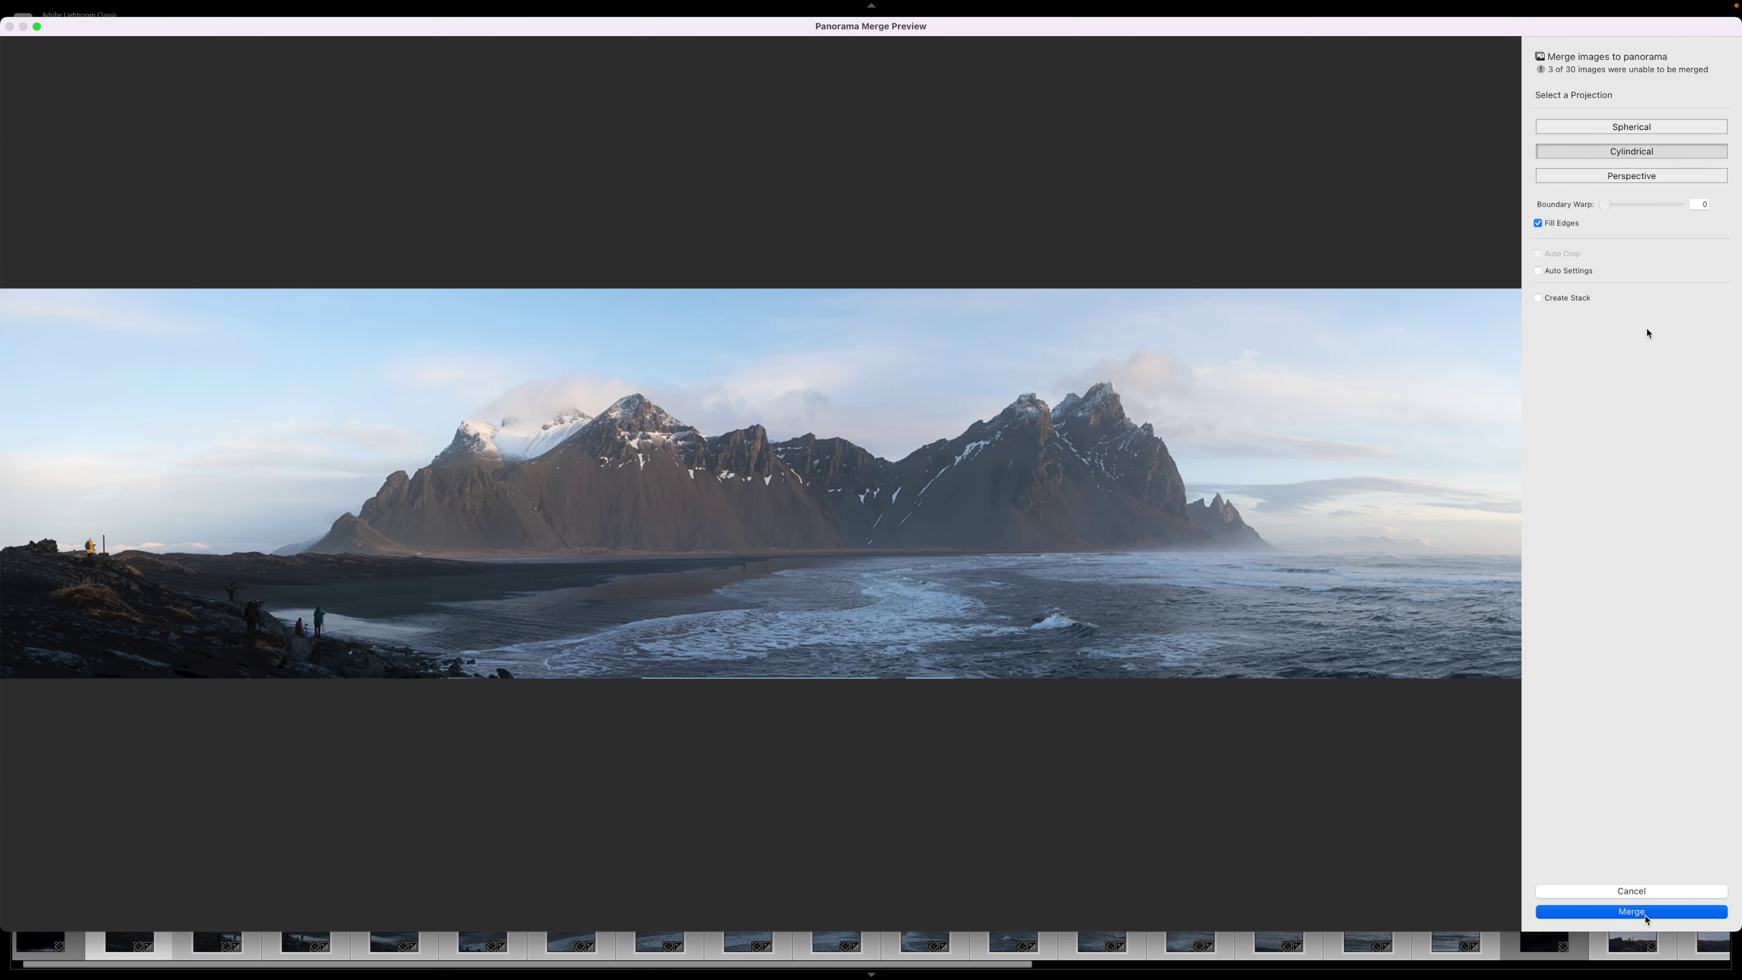
pyautogui.click(1646, 913)
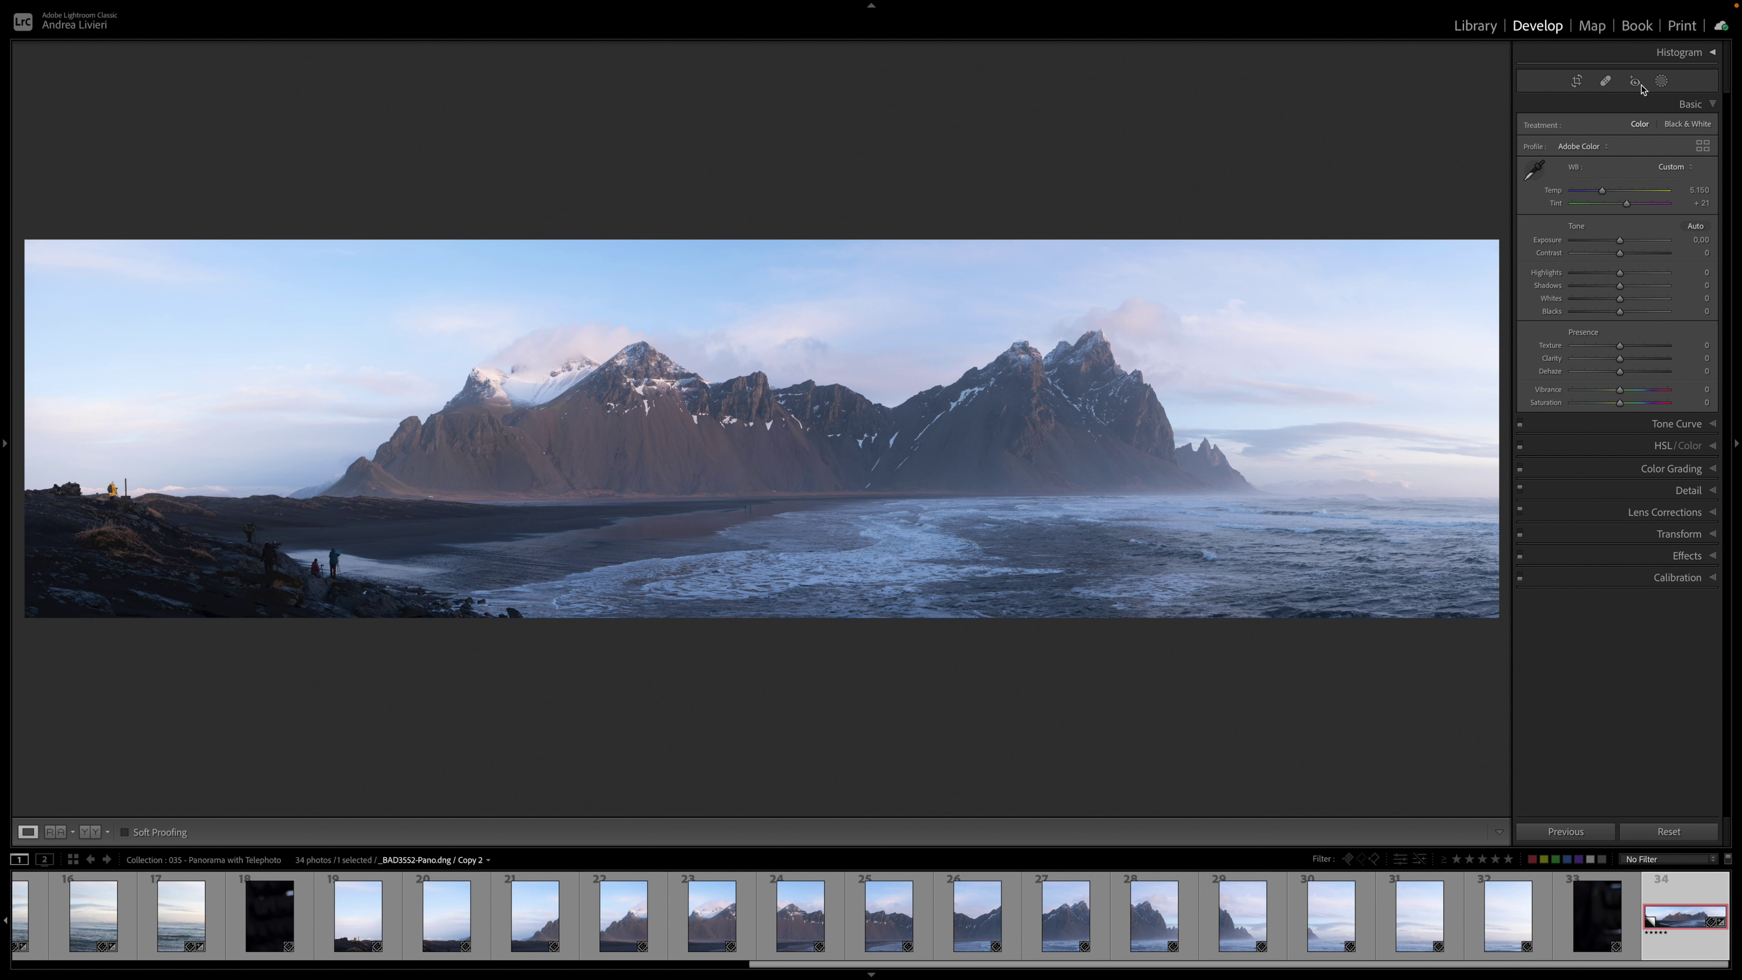
# Step: Crop off both side ends of the panorama while keeping its full height
pyautogui.click(1661, 80)
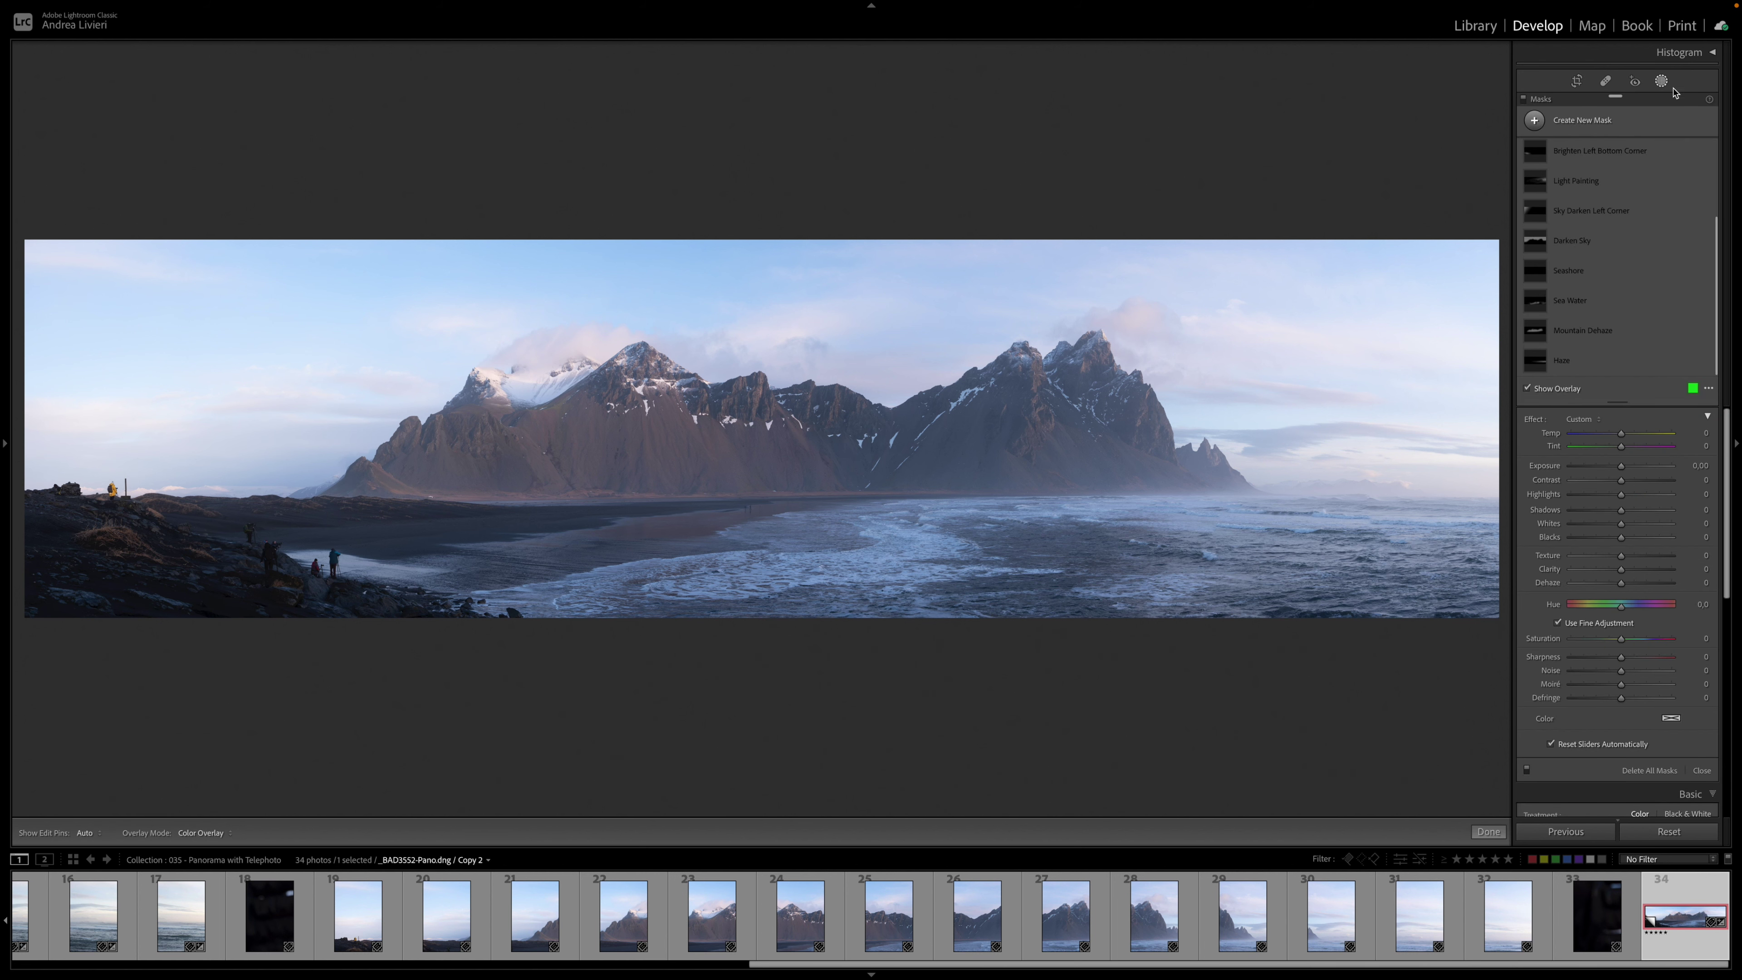
pyautogui.click(1578, 80)
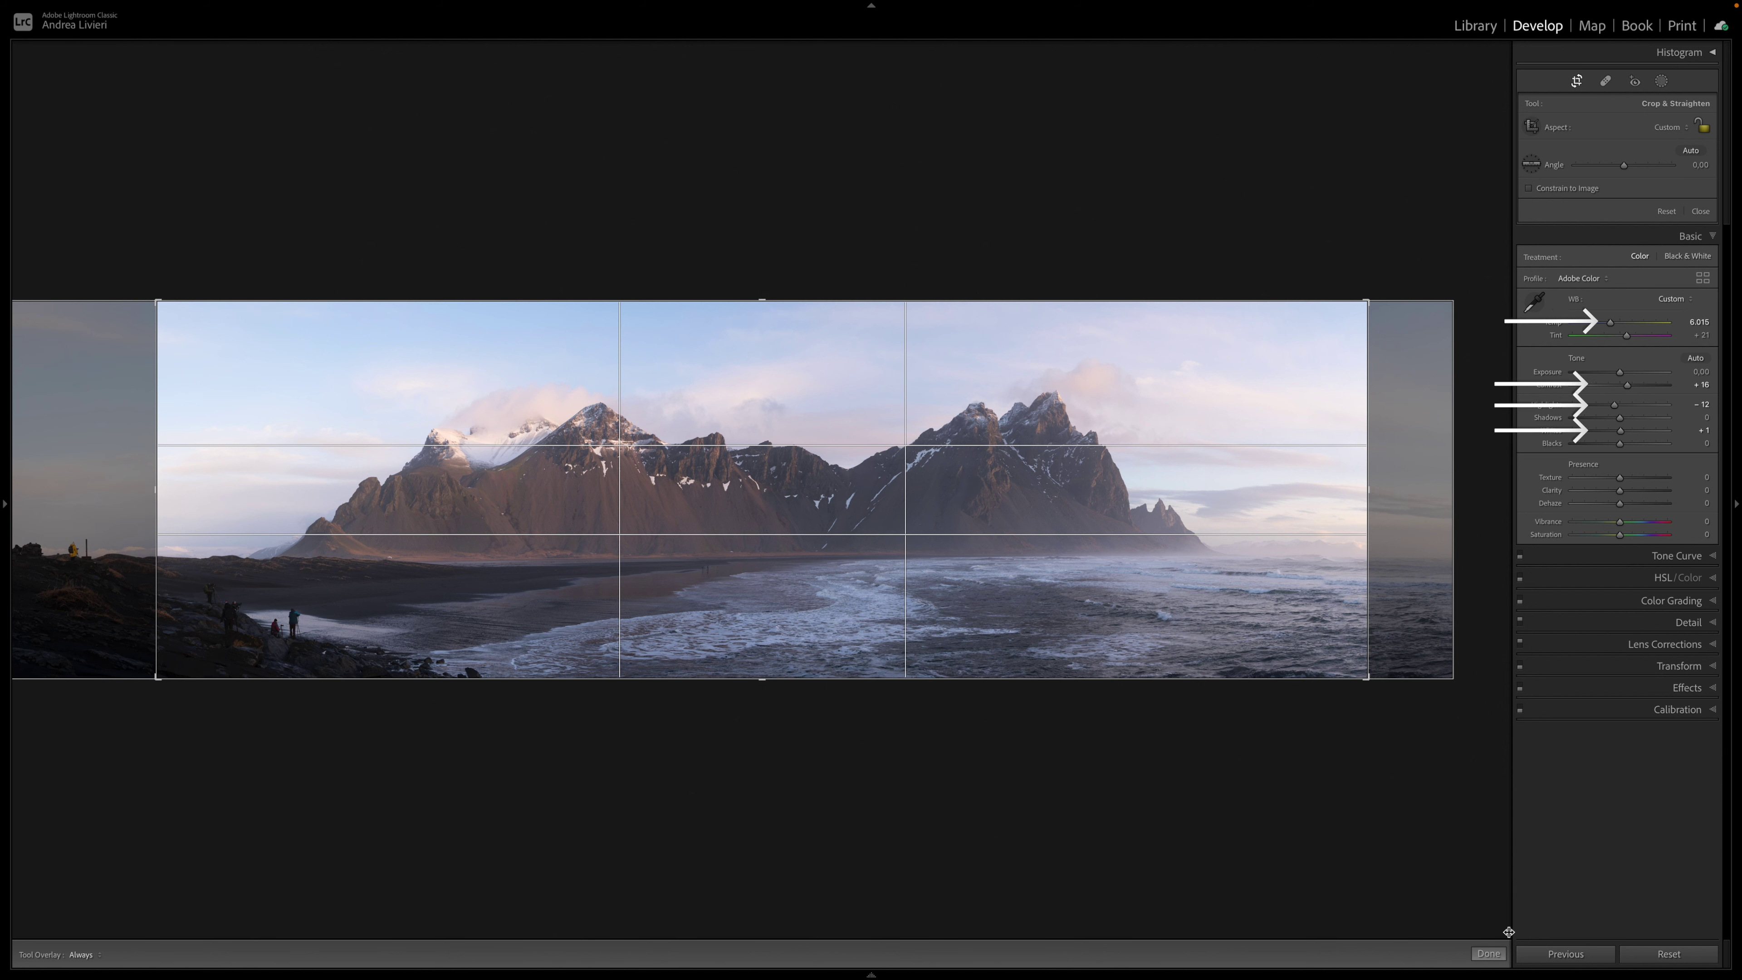
pyautogui.press('Return')
# Step: Turn on the Calibration adjustments and compare the panorama with and without them
pyautogui.click(1672, 579)
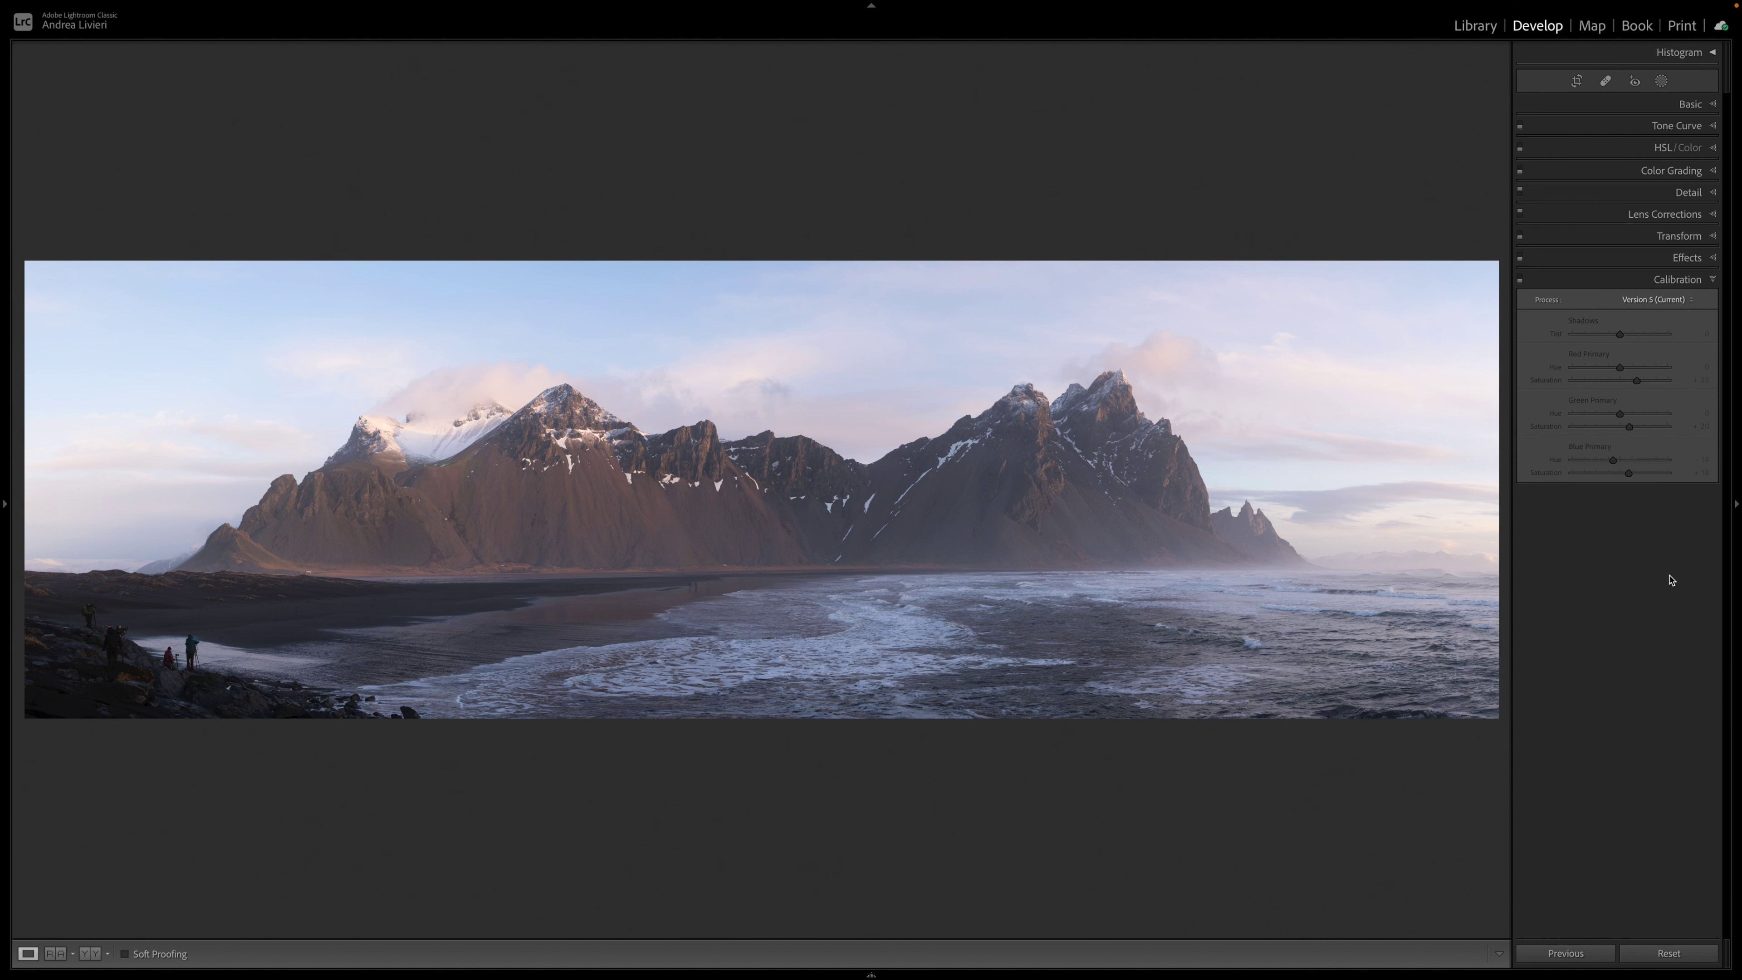
pyautogui.click(1520, 281)
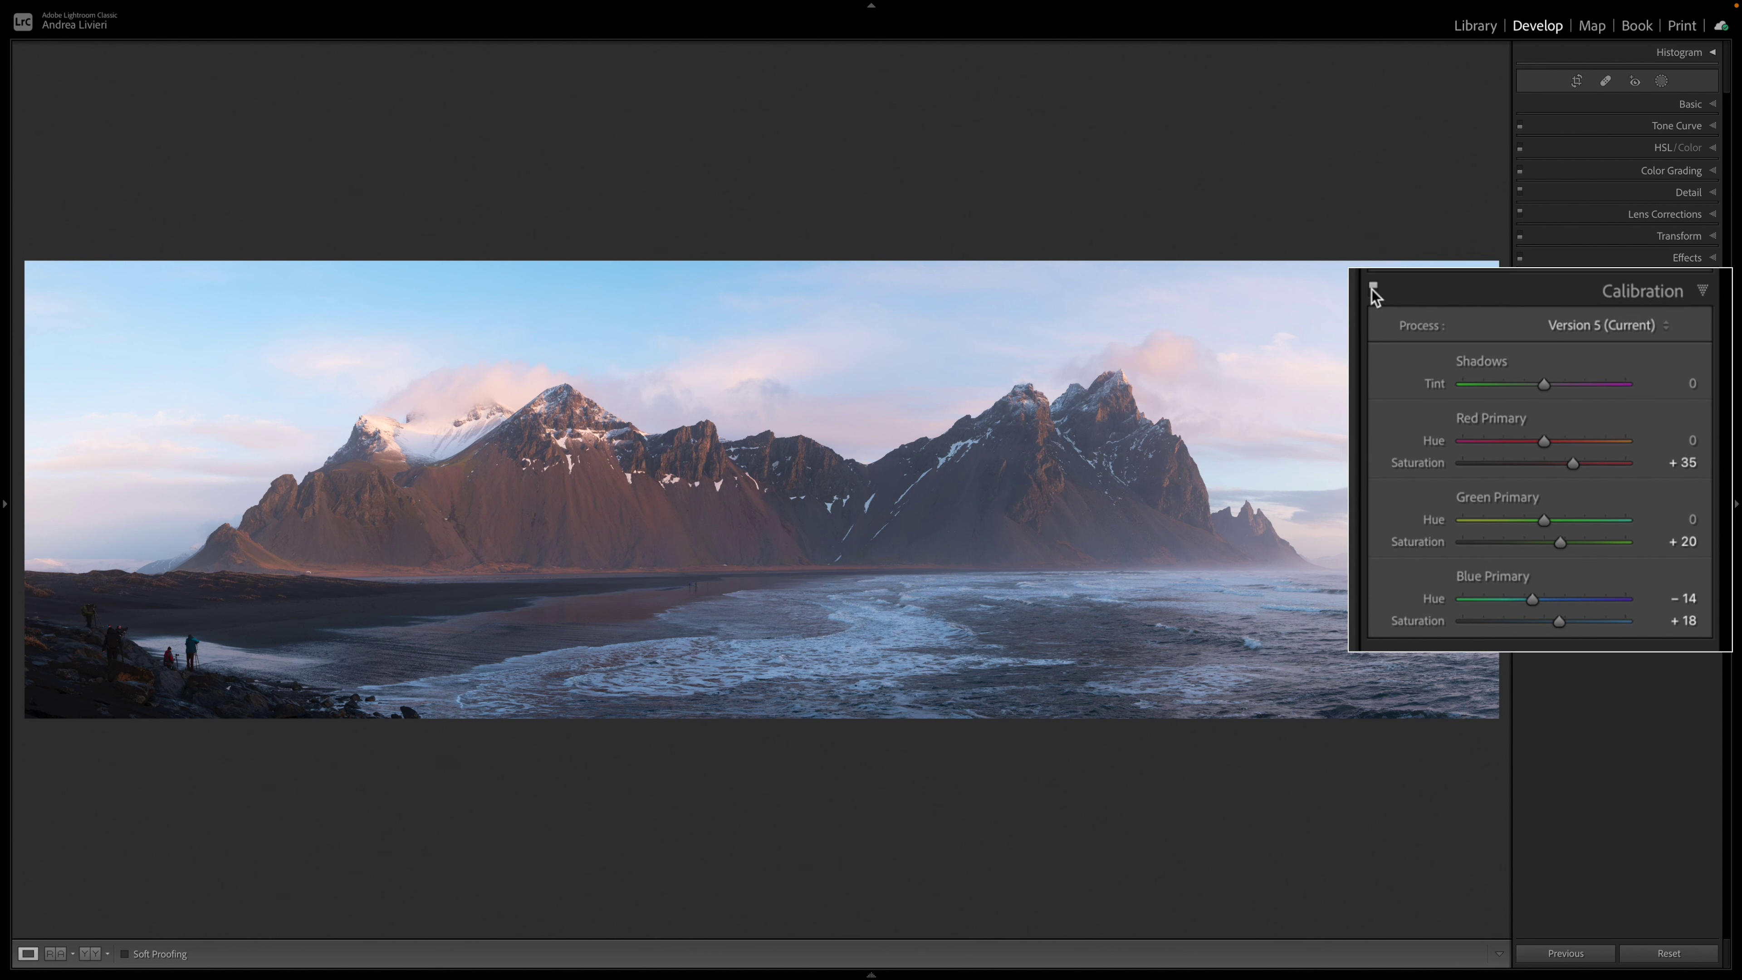
pyautogui.click(1374, 288)
pyautogui.click(1374, 288)
pyautogui.click(1374, 288)
pyautogui.click(1375, 288)
pyautogui.click(1521, 281)
pyautogui.click(1521, 280)
pyautogui.click(1521, 281)
pyautogui.click(1521, 281)
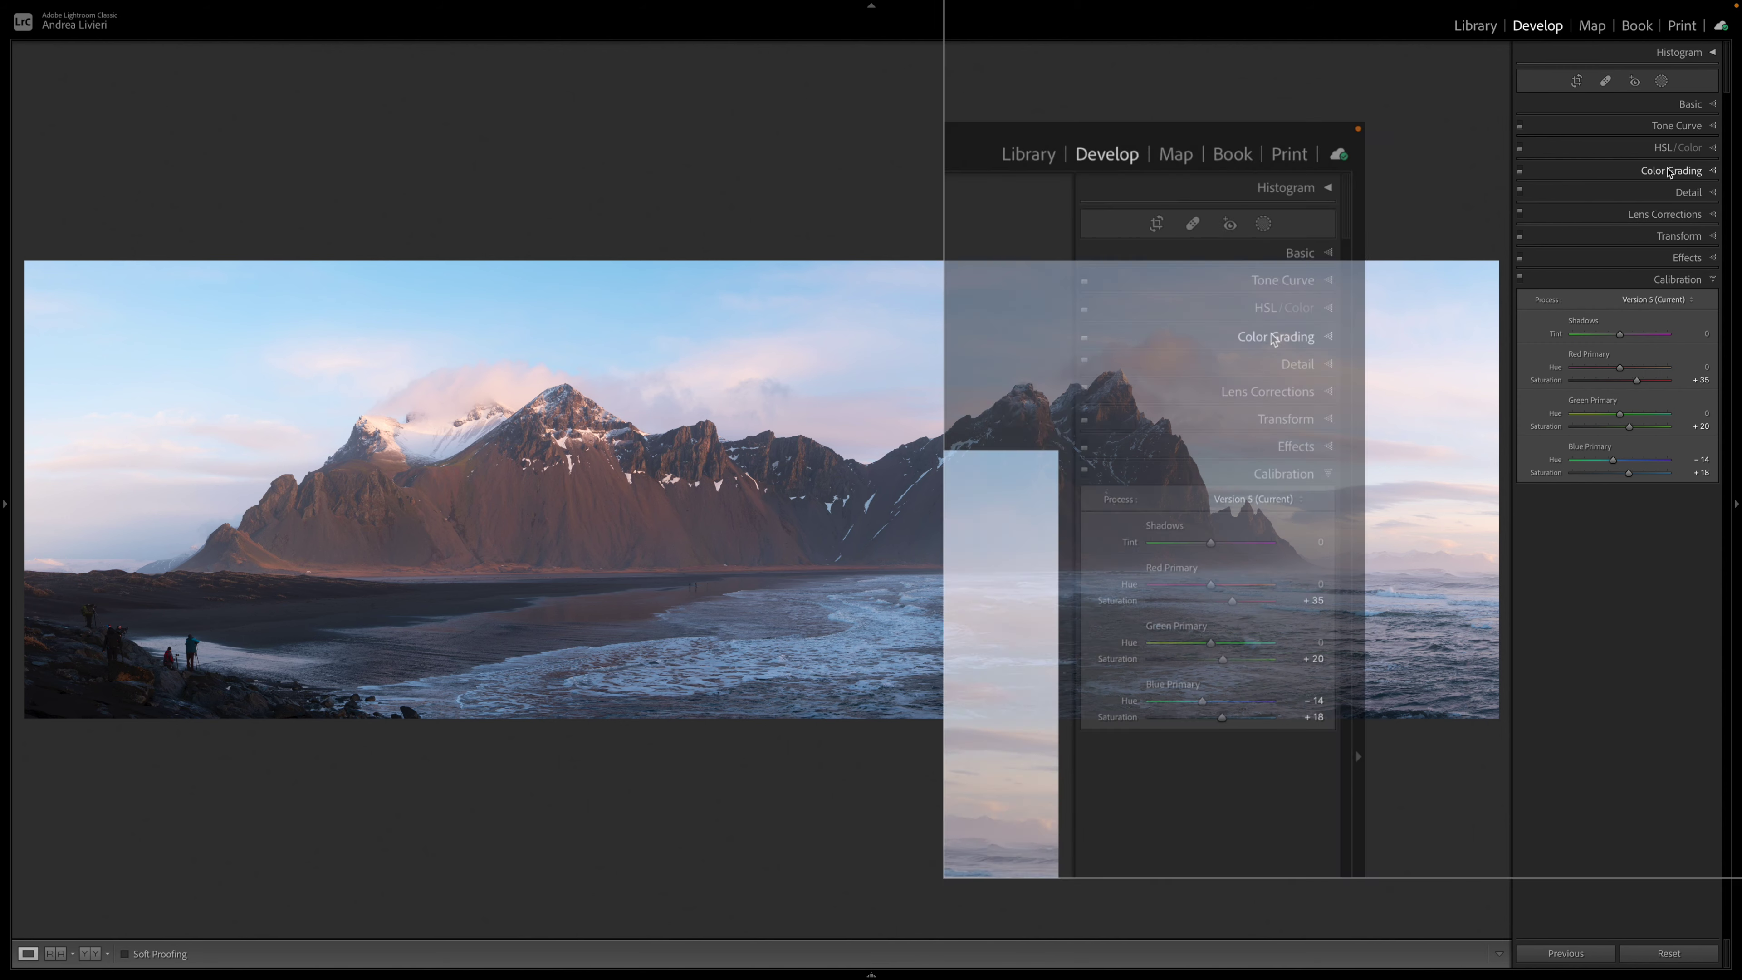
# Step: Turn on the Tone Curve adjustments and show the blue channel's curve
pyautogui.click(1600, 123)
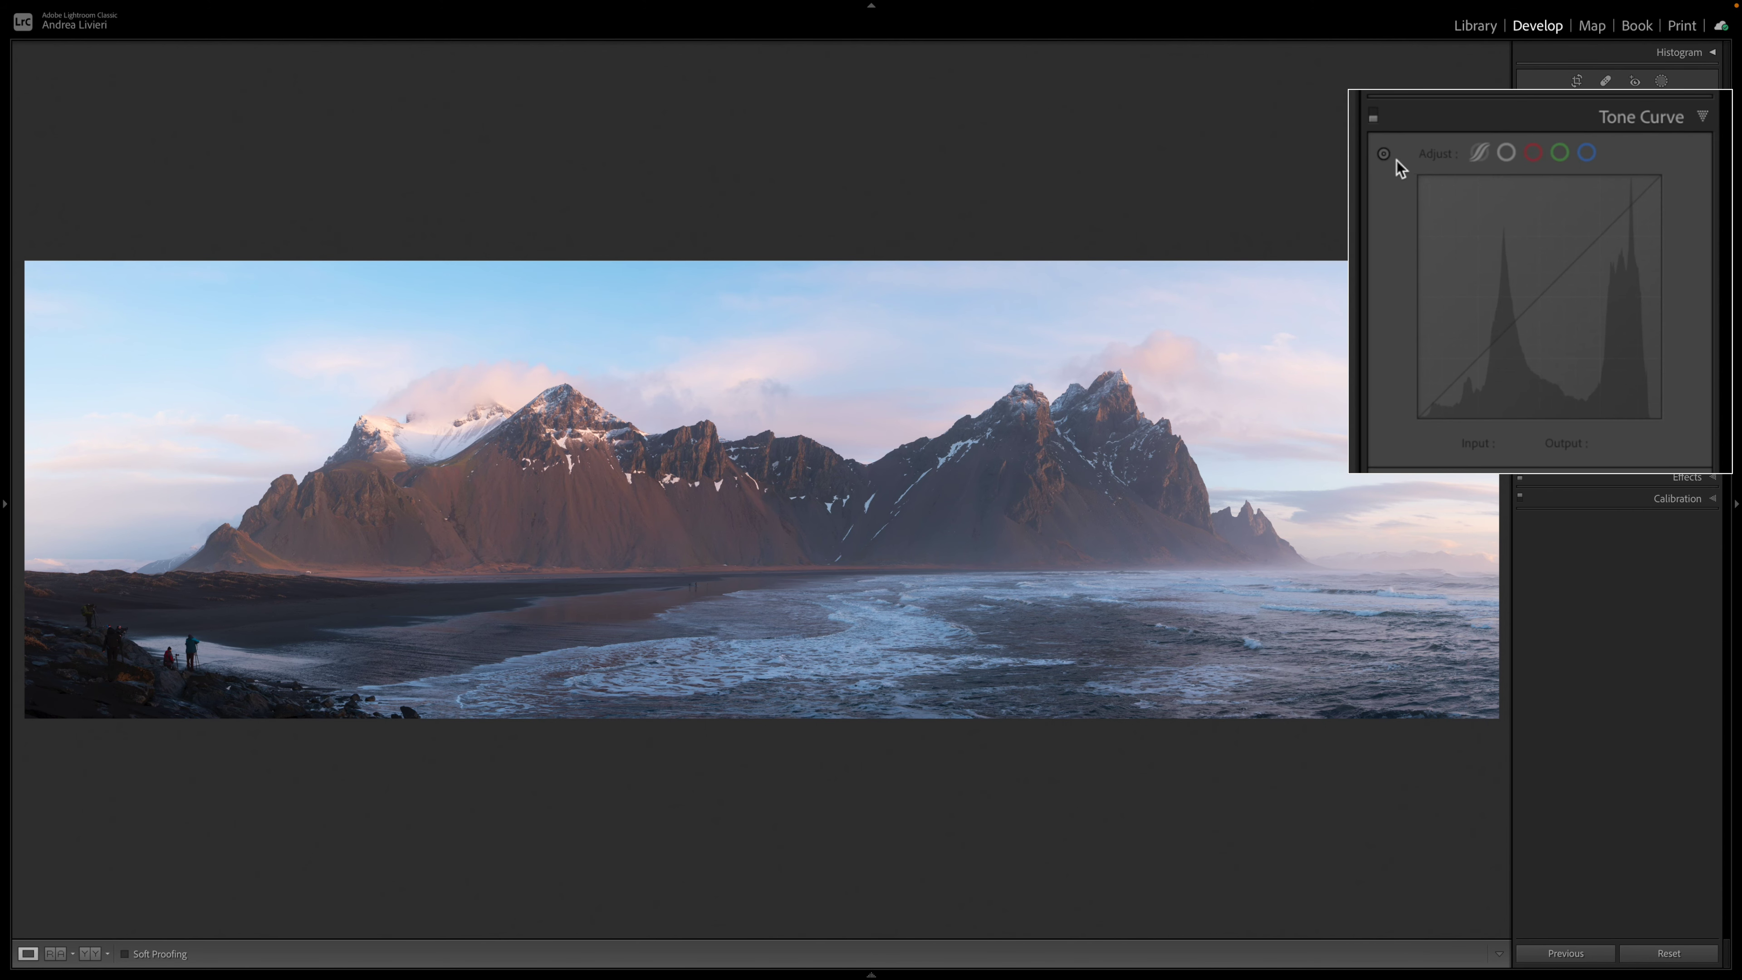
pyautogui.click(1373, 116)
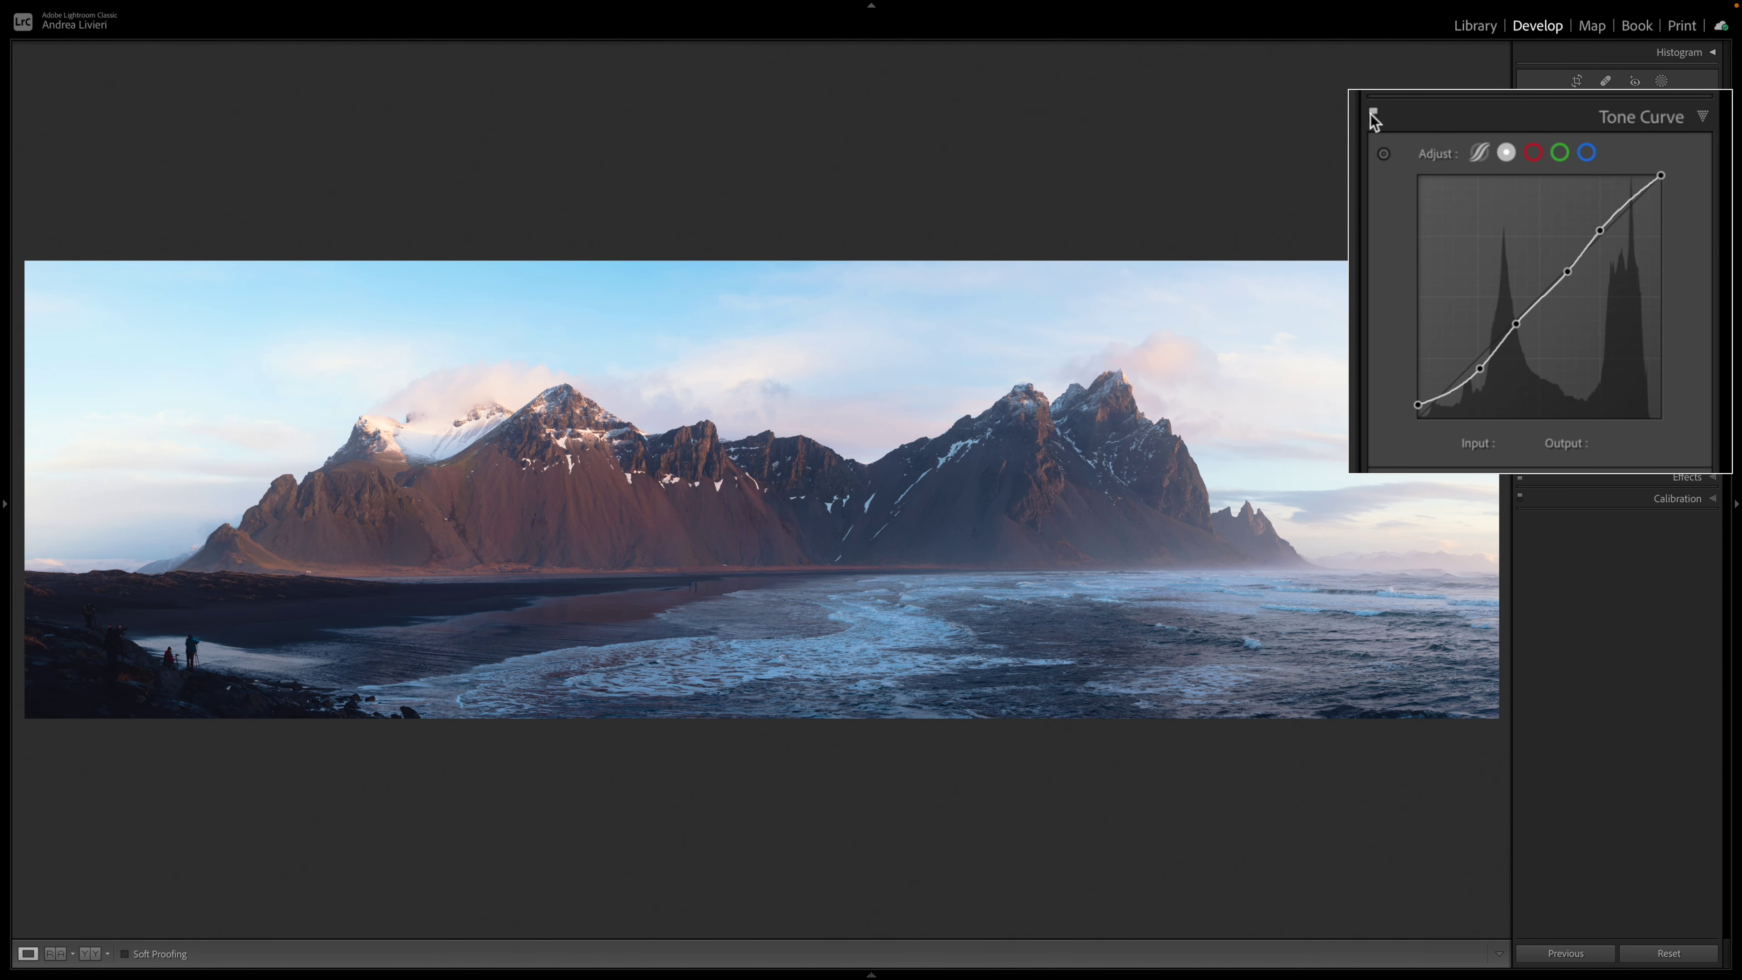
pyautogui.click(1588, 154)
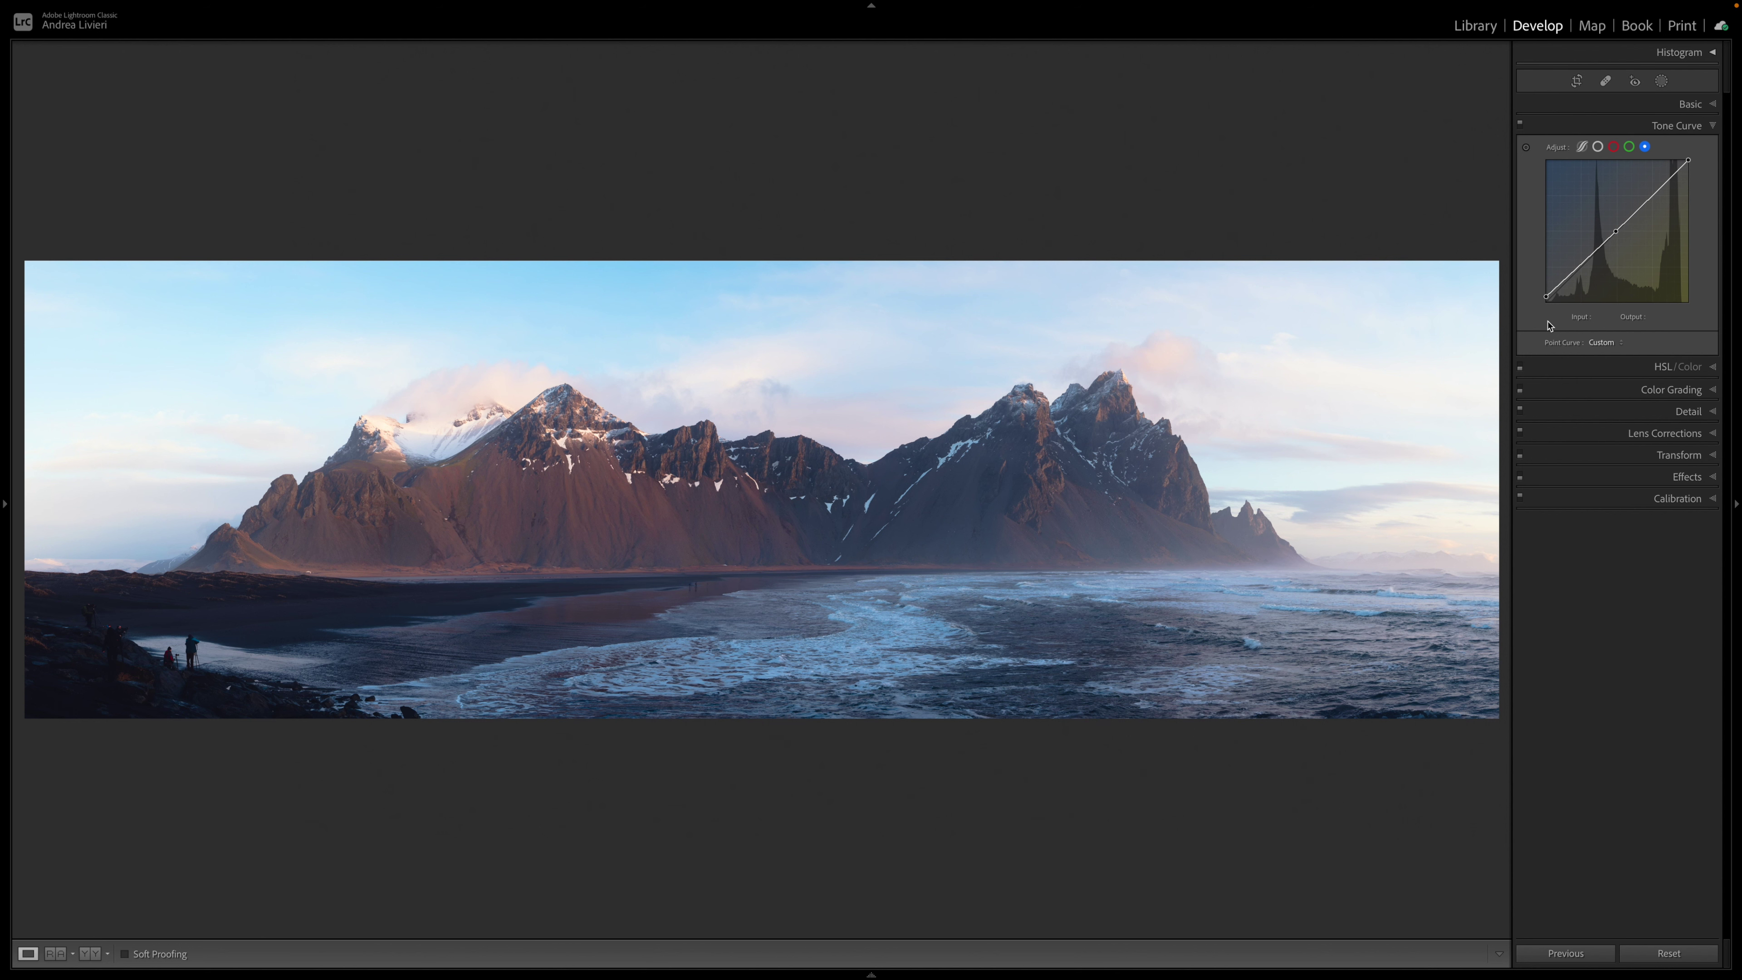
# Step: Turn on the HSL adjustments, comparing the photo with and without them, and review the Saturation, Hue and Luminance settings
pyautogui.click(1660, 367)
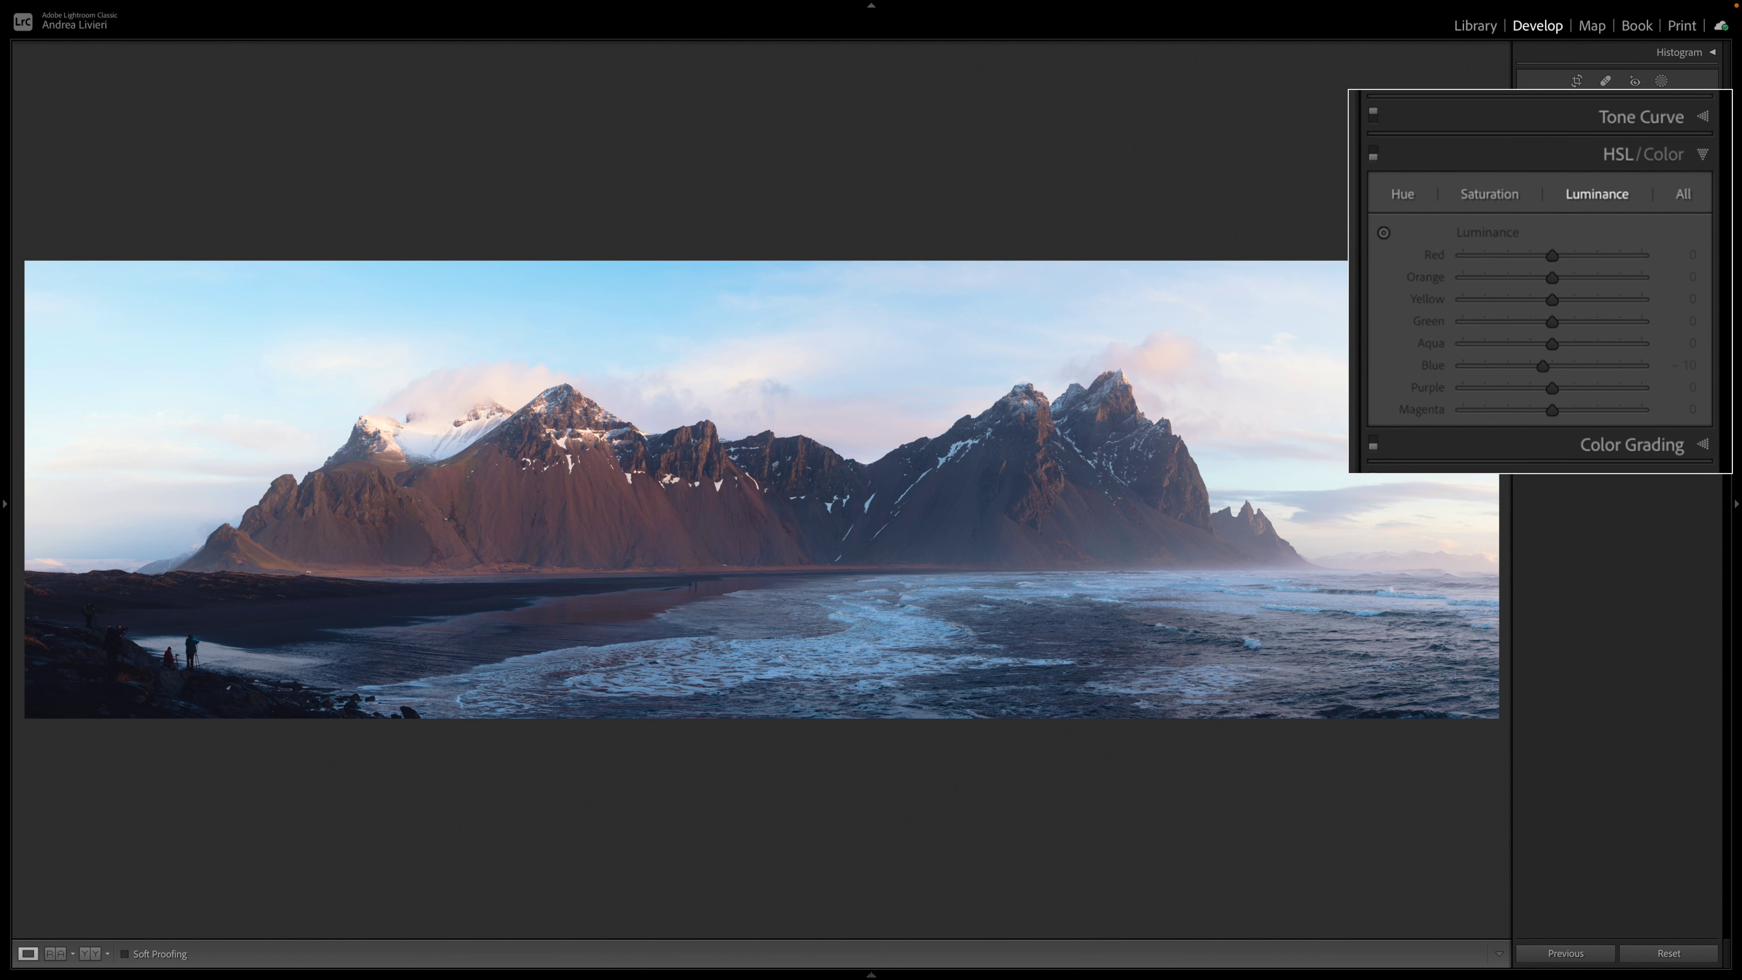
pyautogui.click(1374, 153)
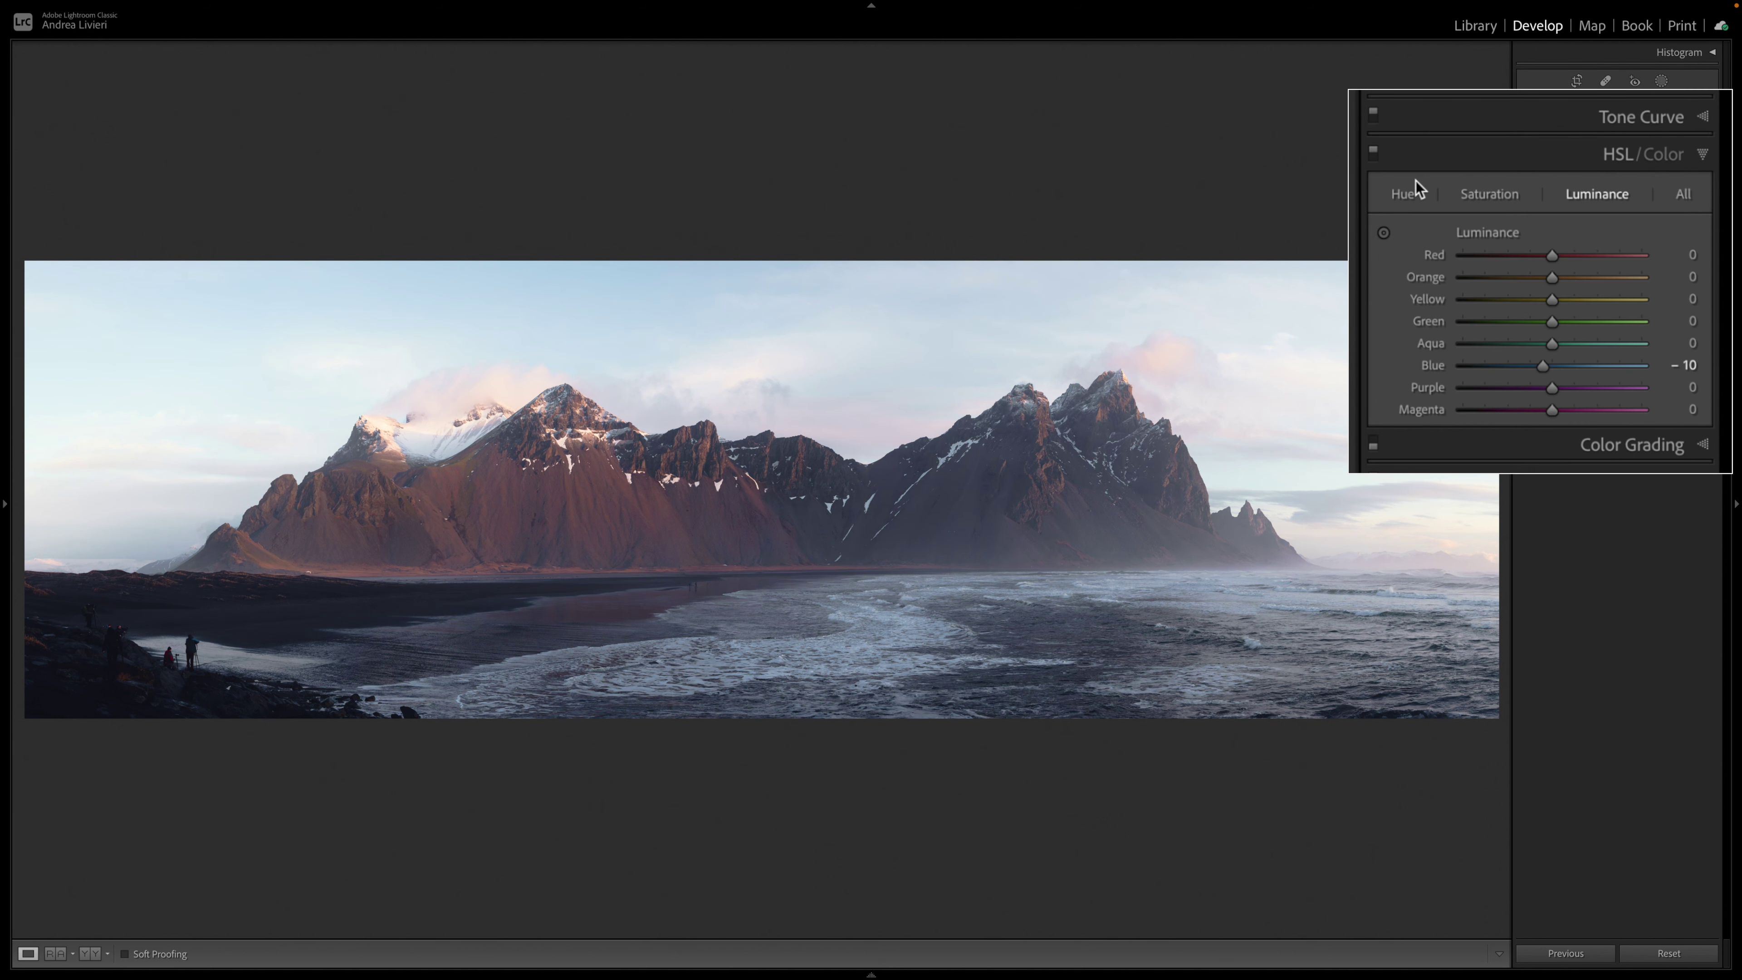
pyautogui.click(1486, 195)
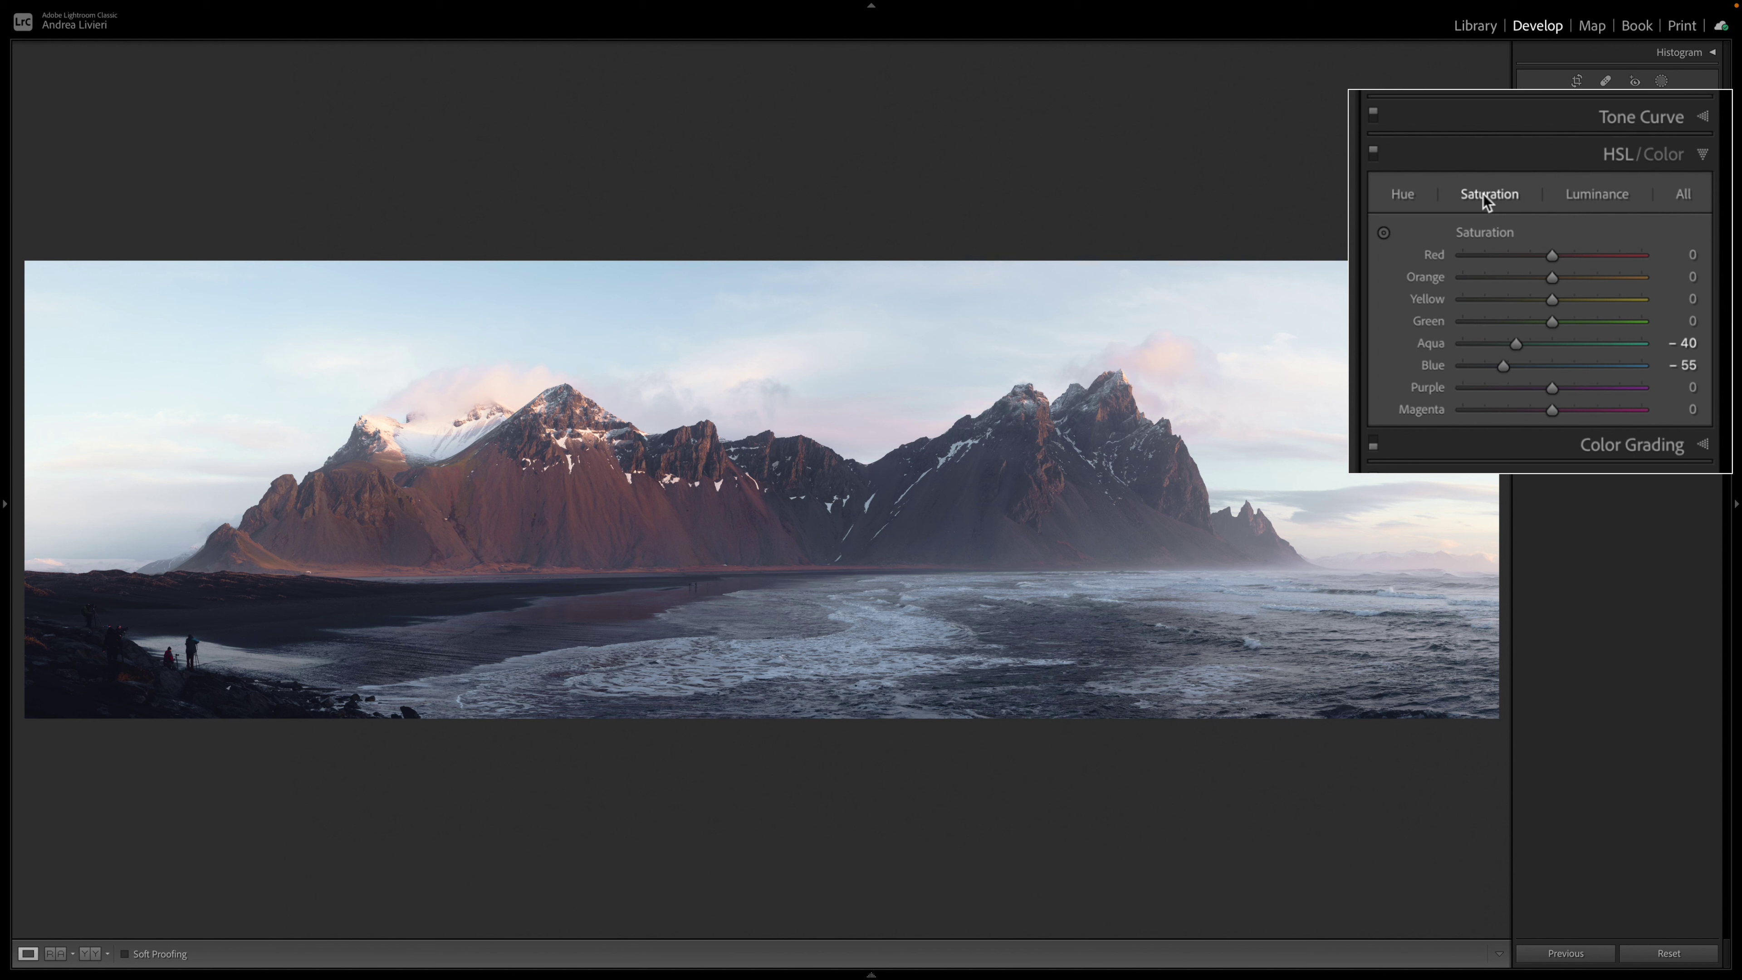
pyautogui.click(1374, 152)
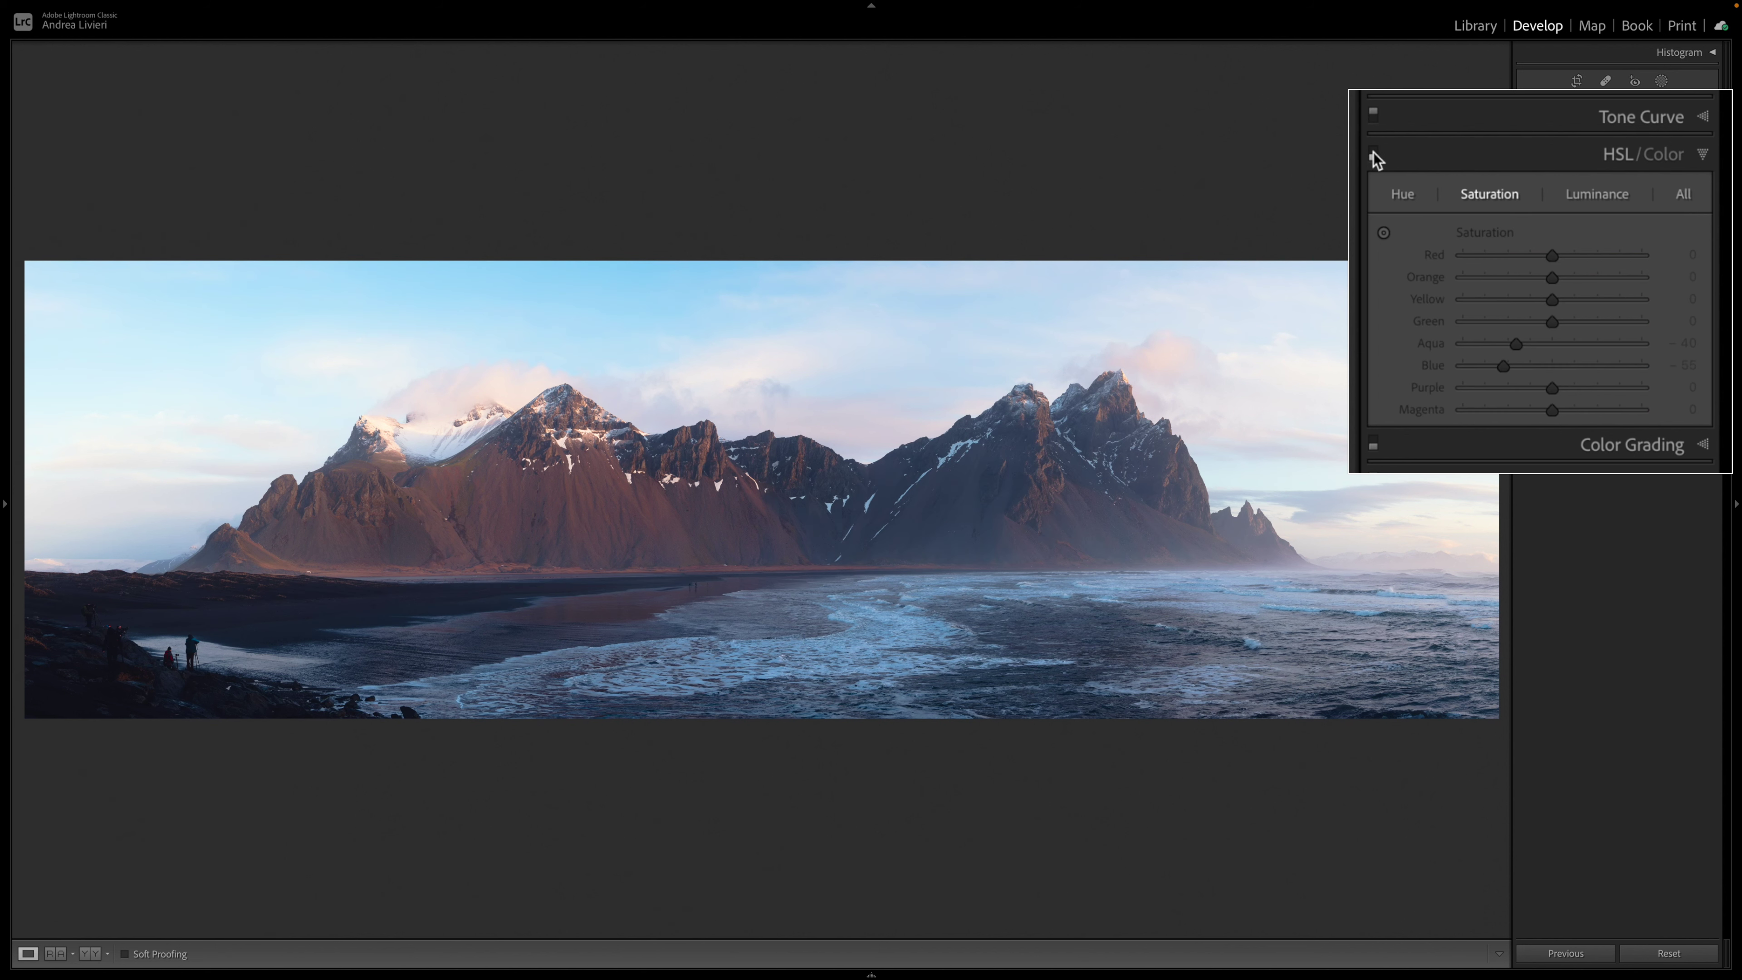
pyautogui.click(1373, 153)
pyautogui.click(1373, 152)
pyautogui.click(1374, 153)
pyautogui.click(1404, 195)
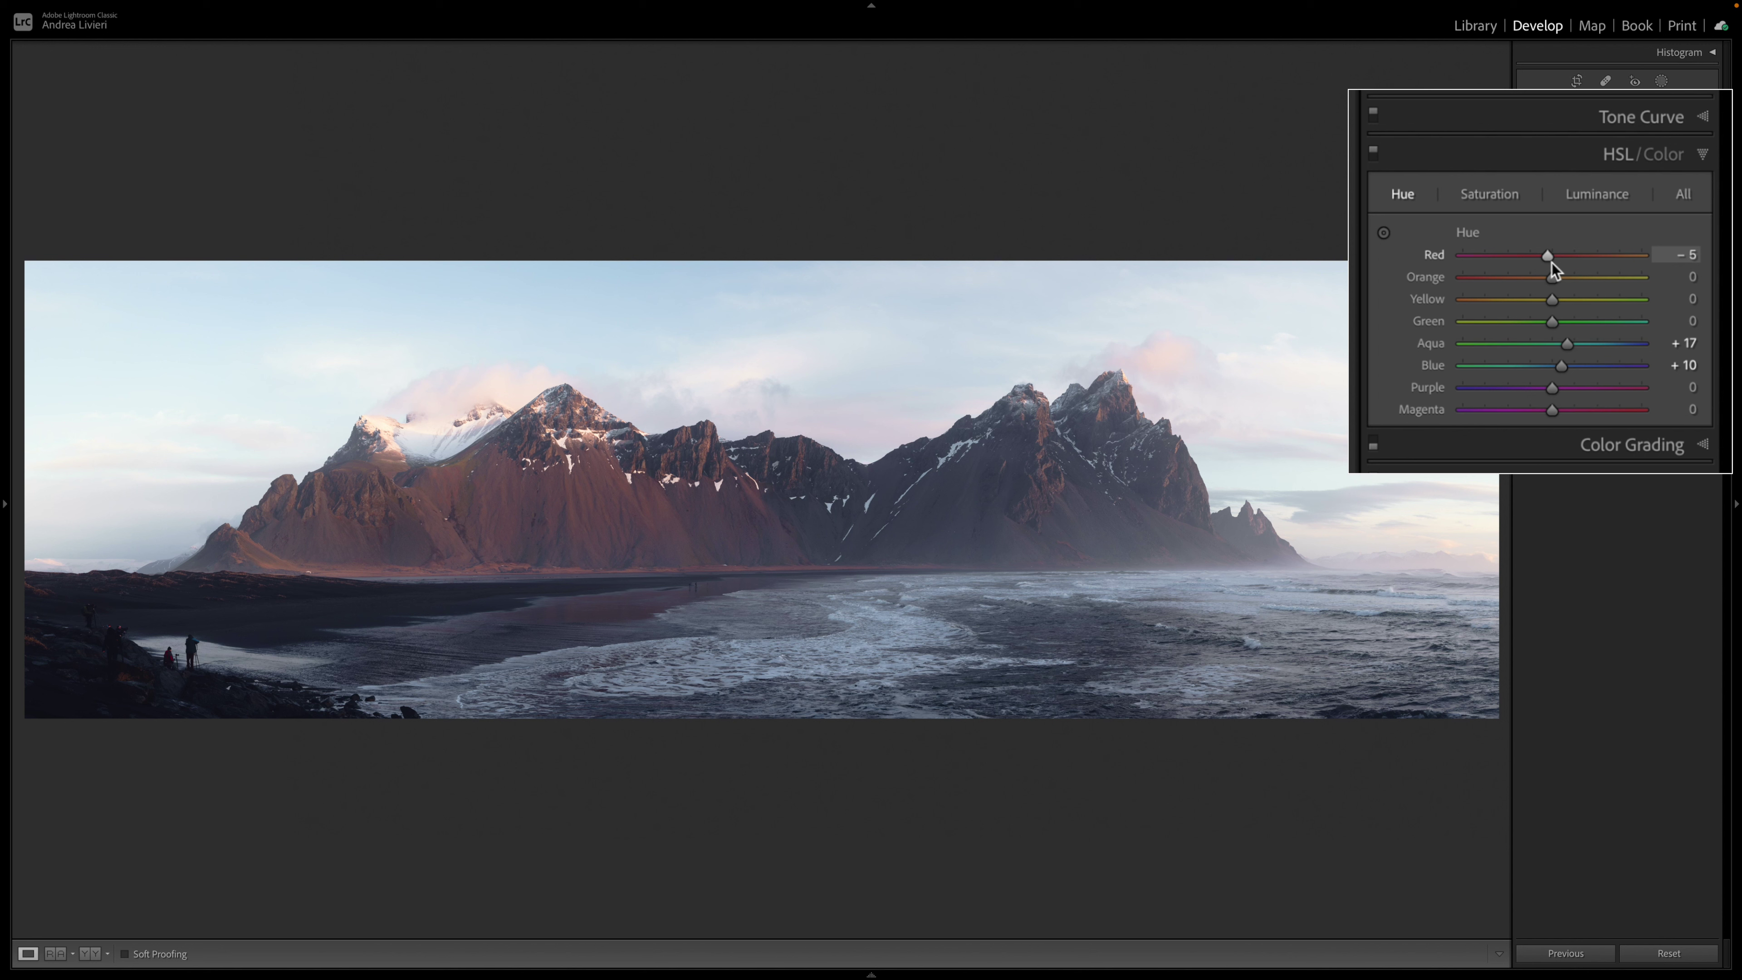
pyautogui.click(1600, 195)
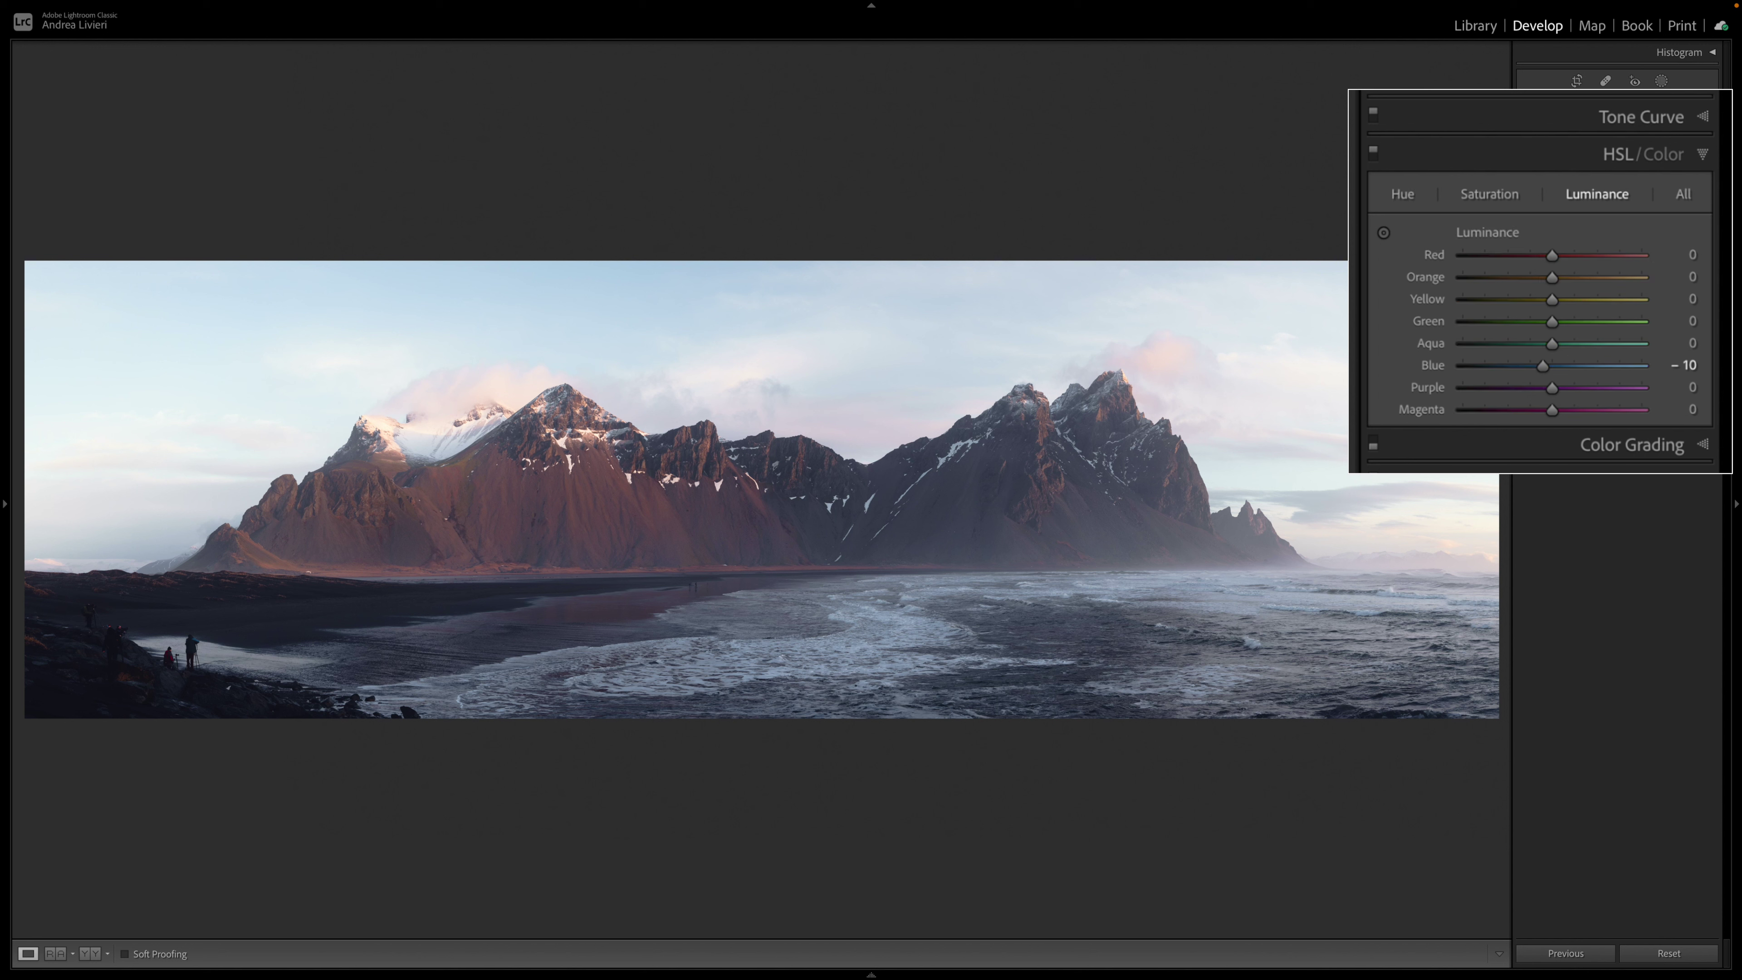
pyautogui.moveTo(1544, 370)
pyautogui.mouseDown()
pyautogui.moveTo(1453, 381)
pyautogui.moveTo(1544, 381)
pyautogui.mouseUp()
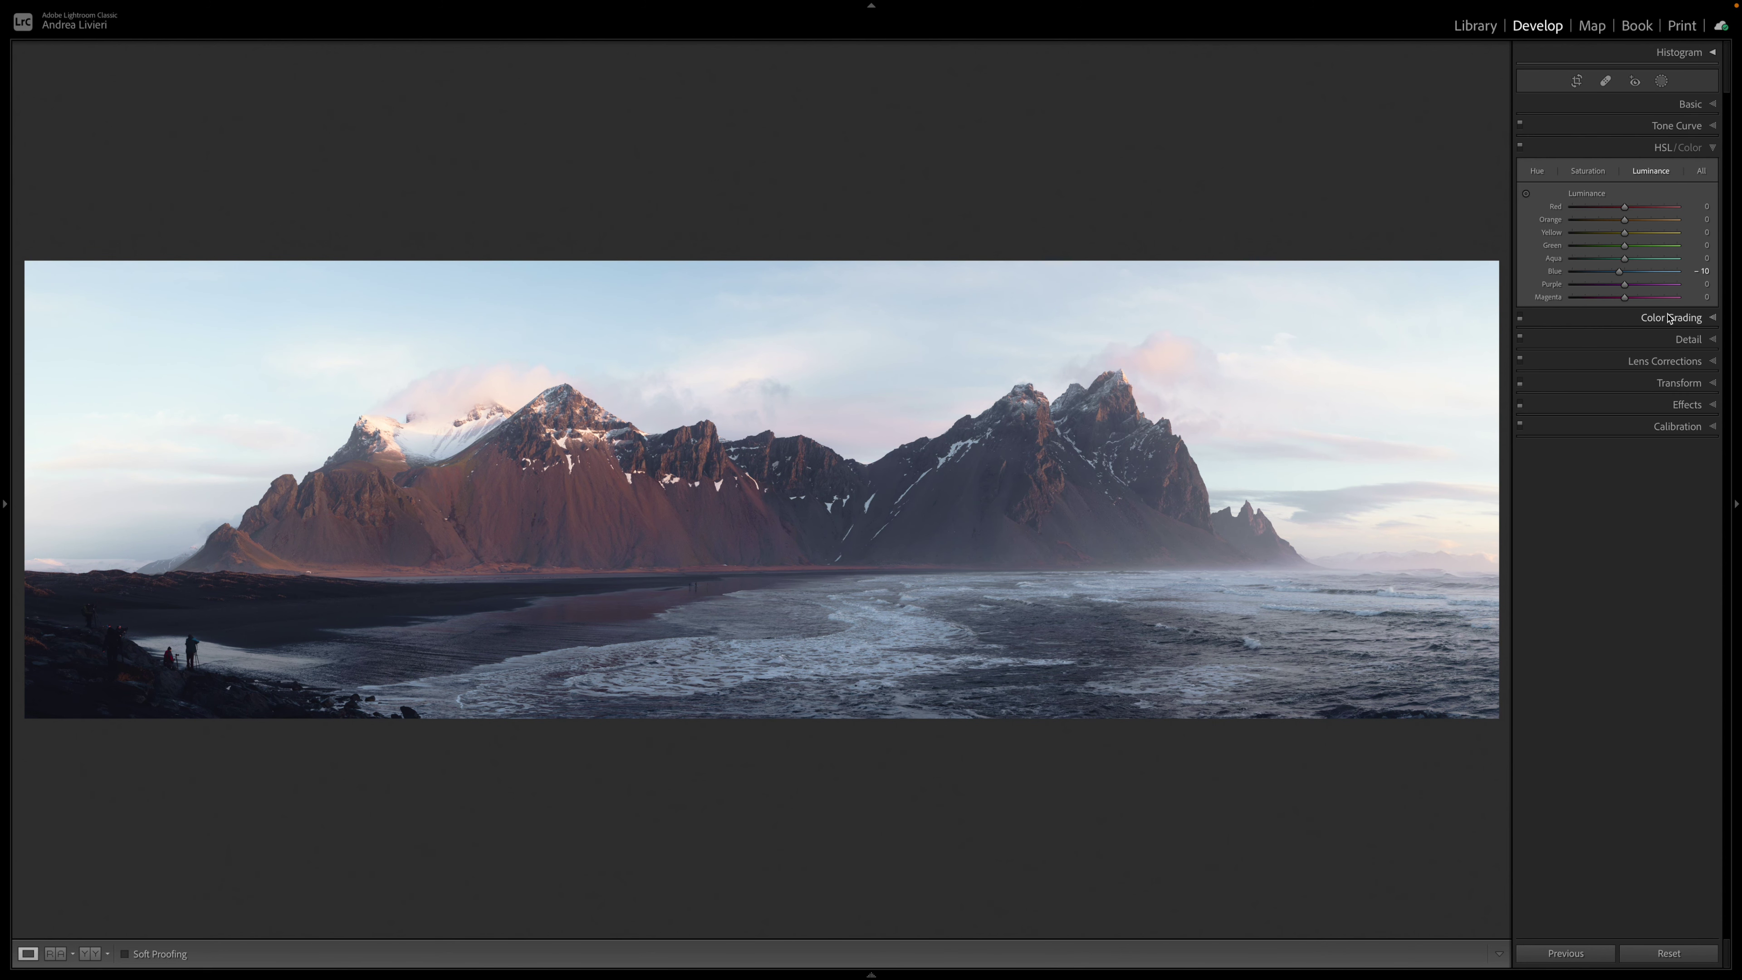
# Step: Turn on the Haze mask and check the area it covers with the mask overlay
pyautogui.click(1669, 318)
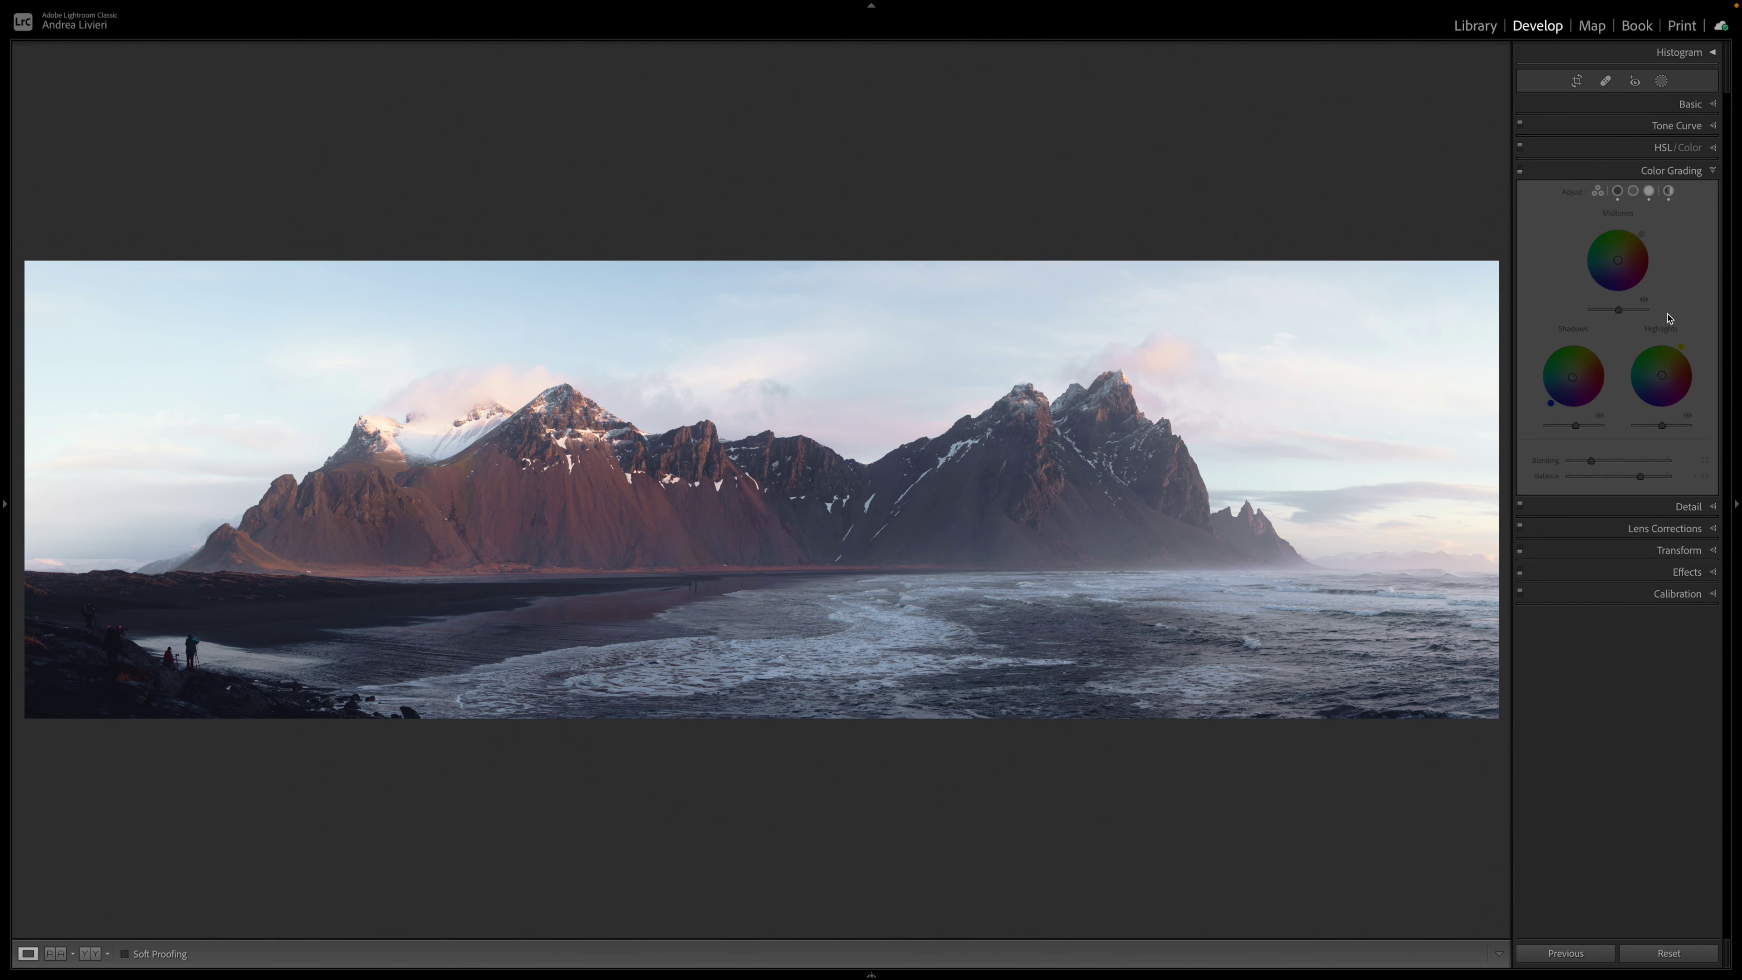
pyautogui.click(1662, 81)
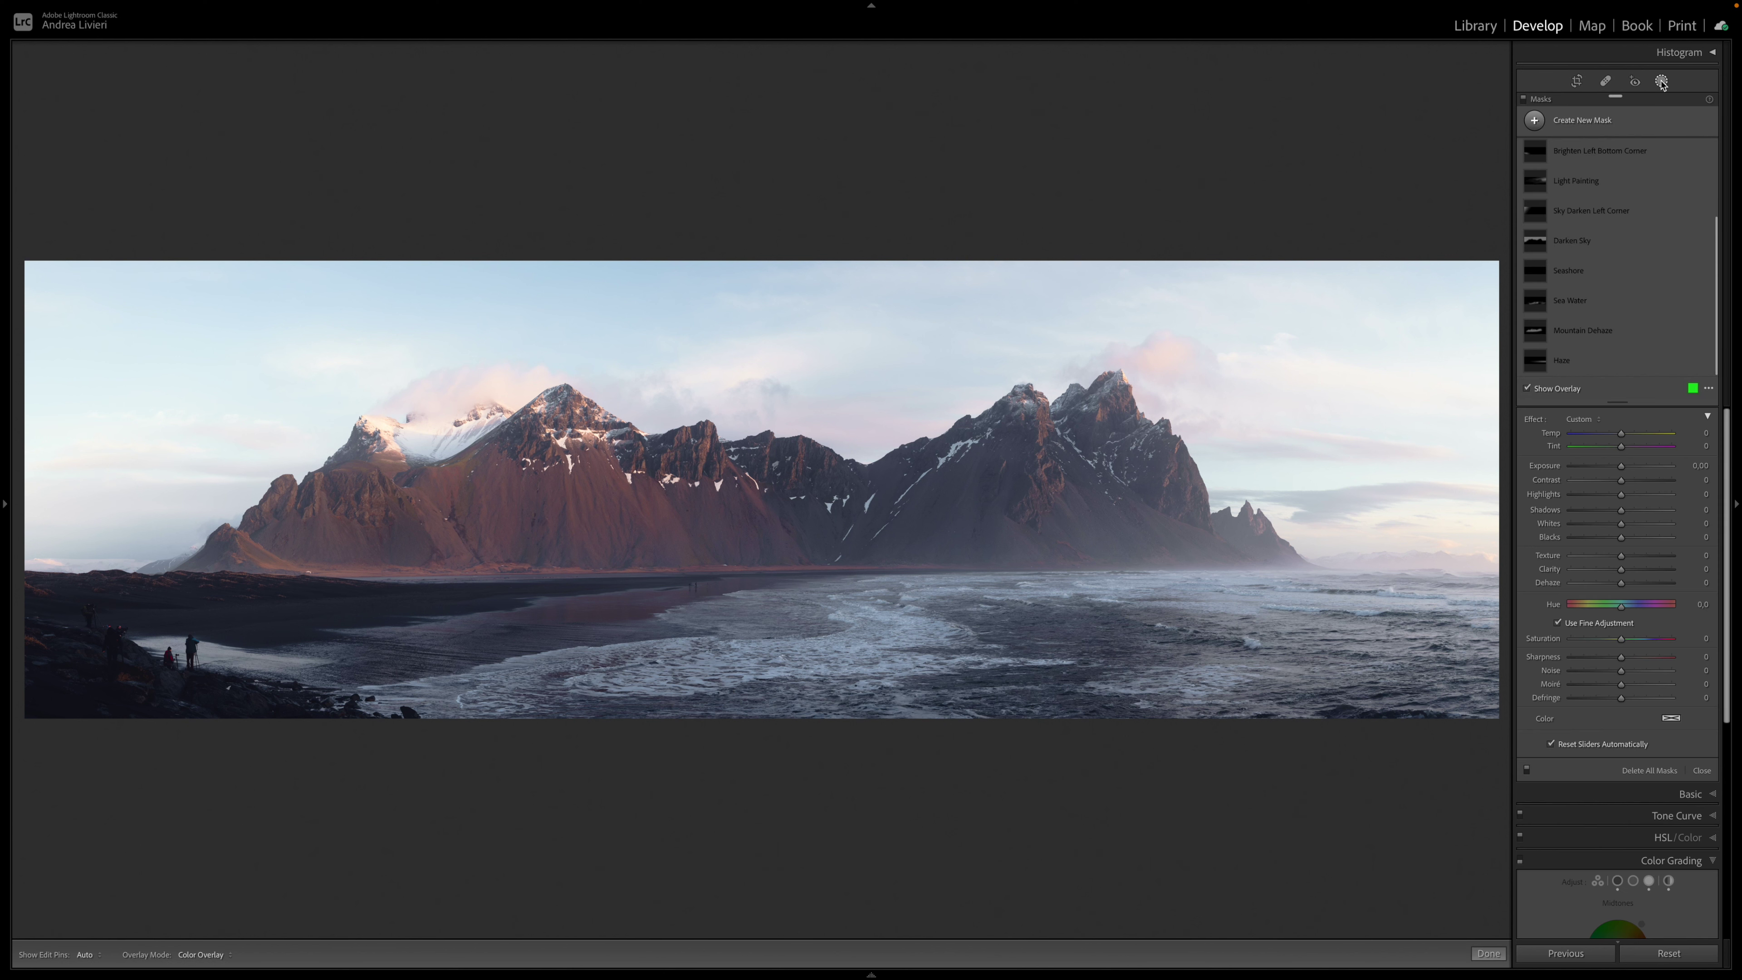
pyautogui.click(1646, 366)
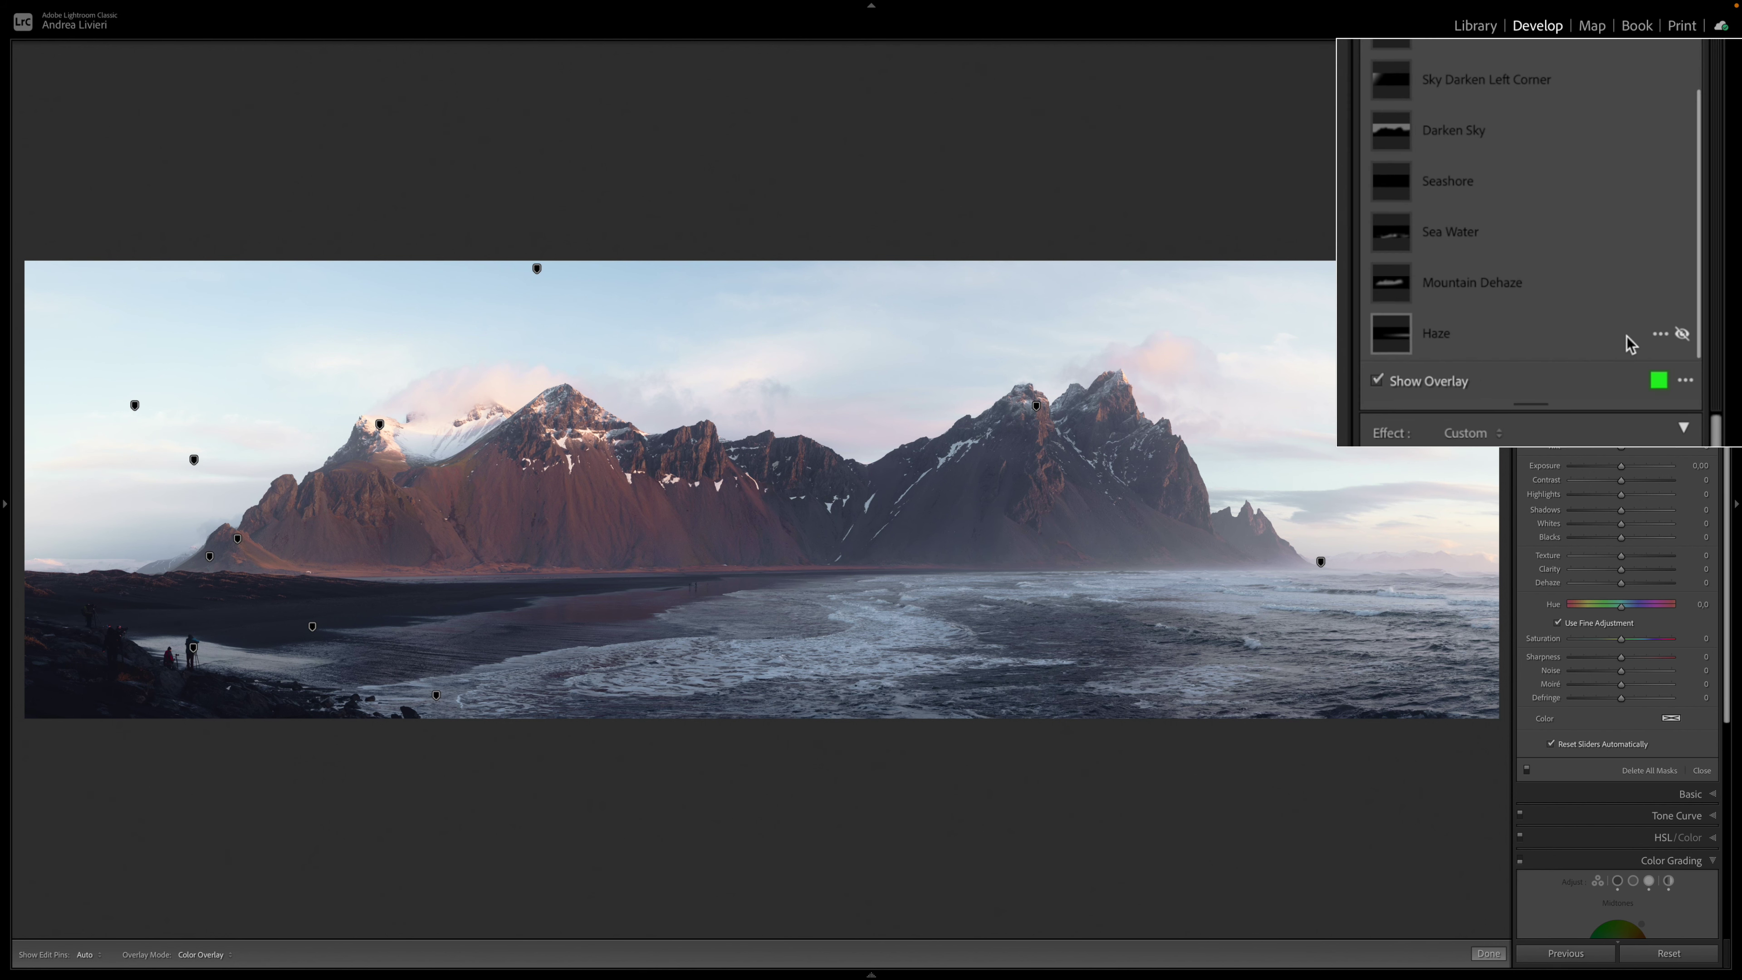
pyautogui.click(1693, 334)
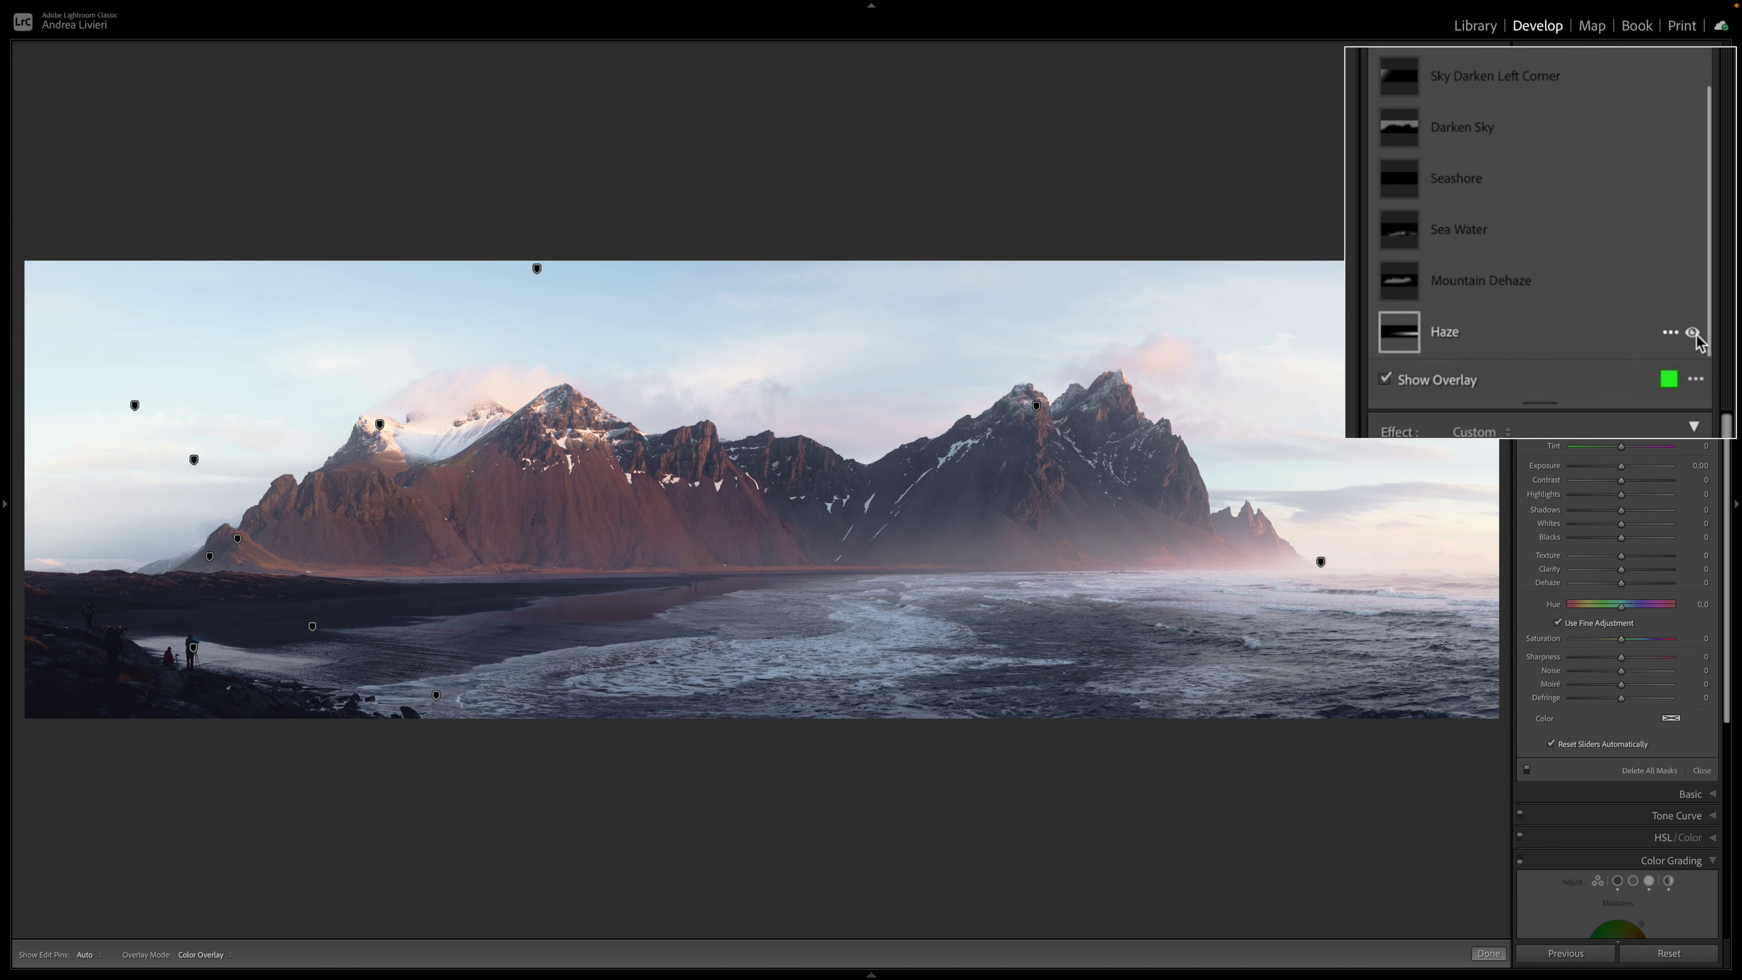
pyautogui.click(1566, 349)
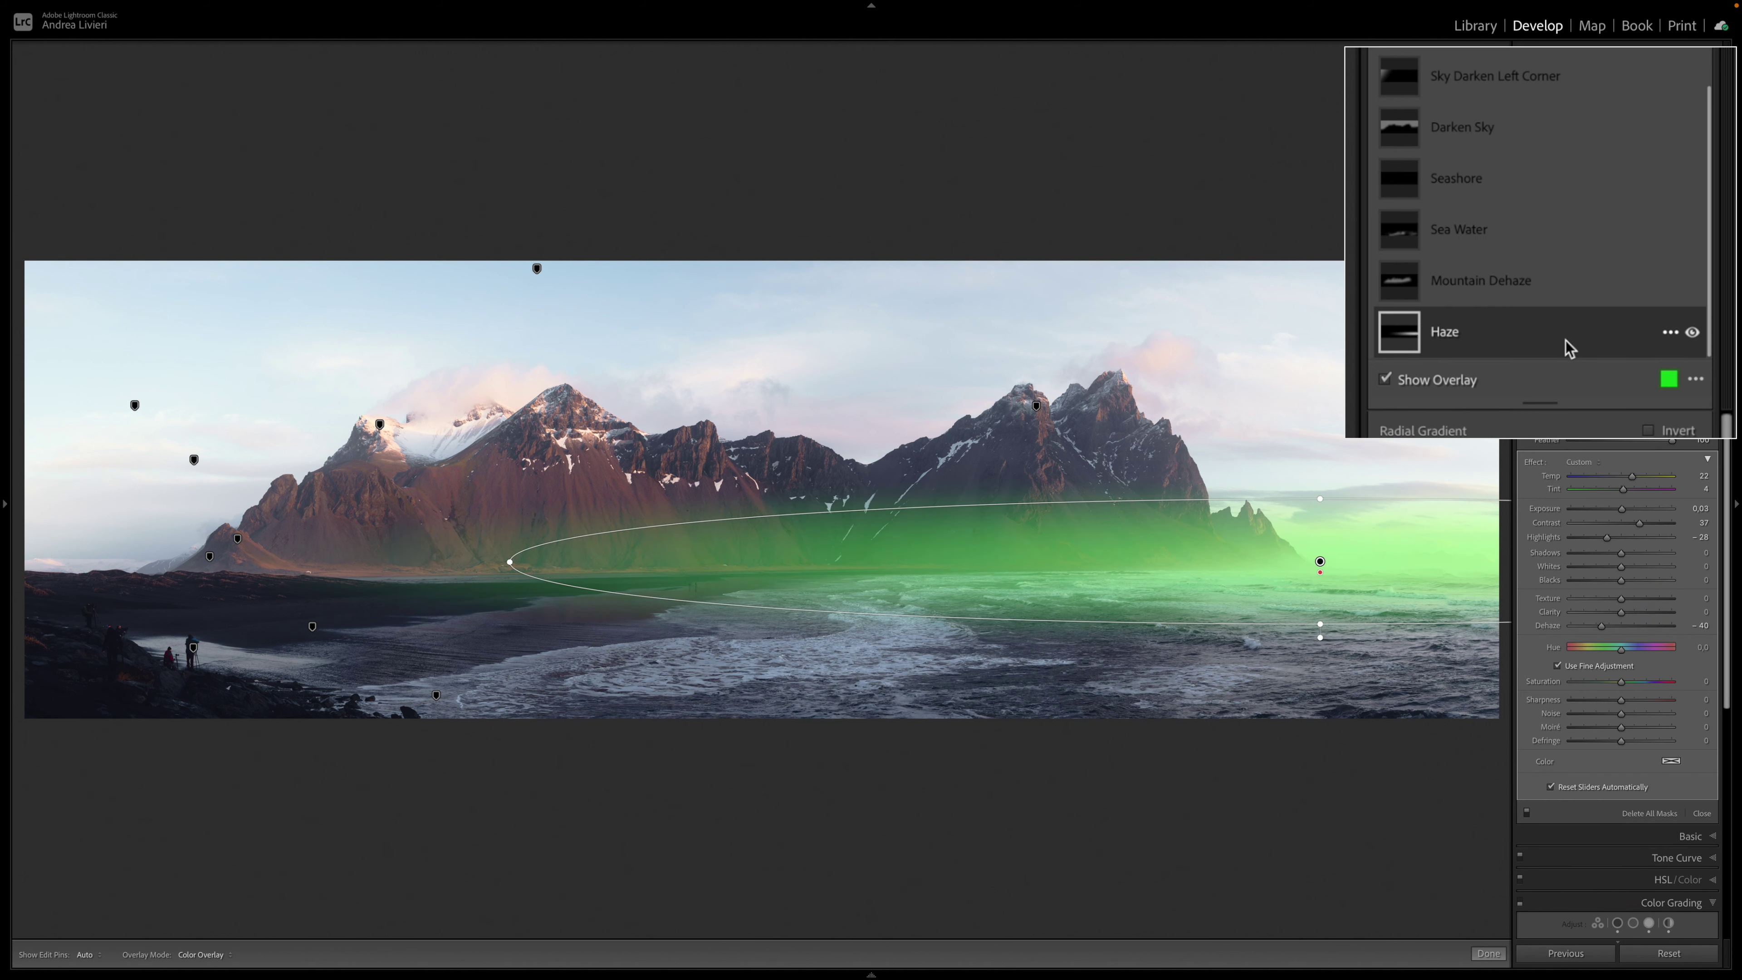
pyautogui.press('o')
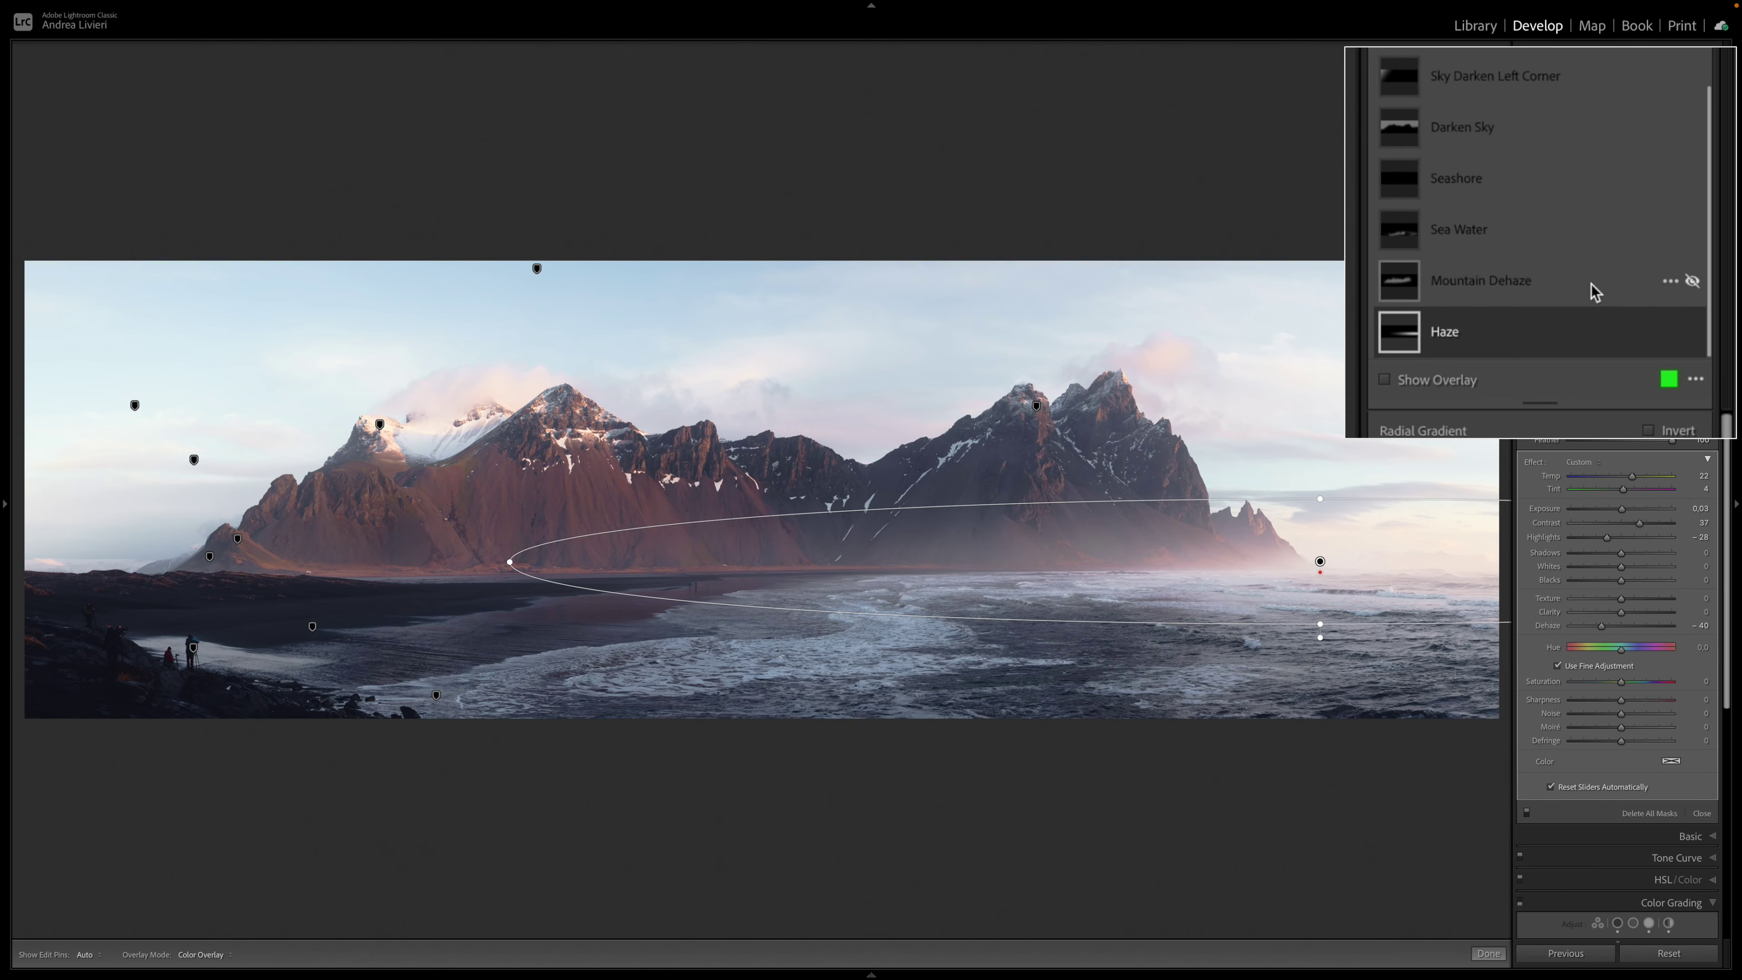
# Step: Turn on the Mountain Dehaze mask, inspect its components and compare the mountains with and without it
pyautogui.click(1595, 292)
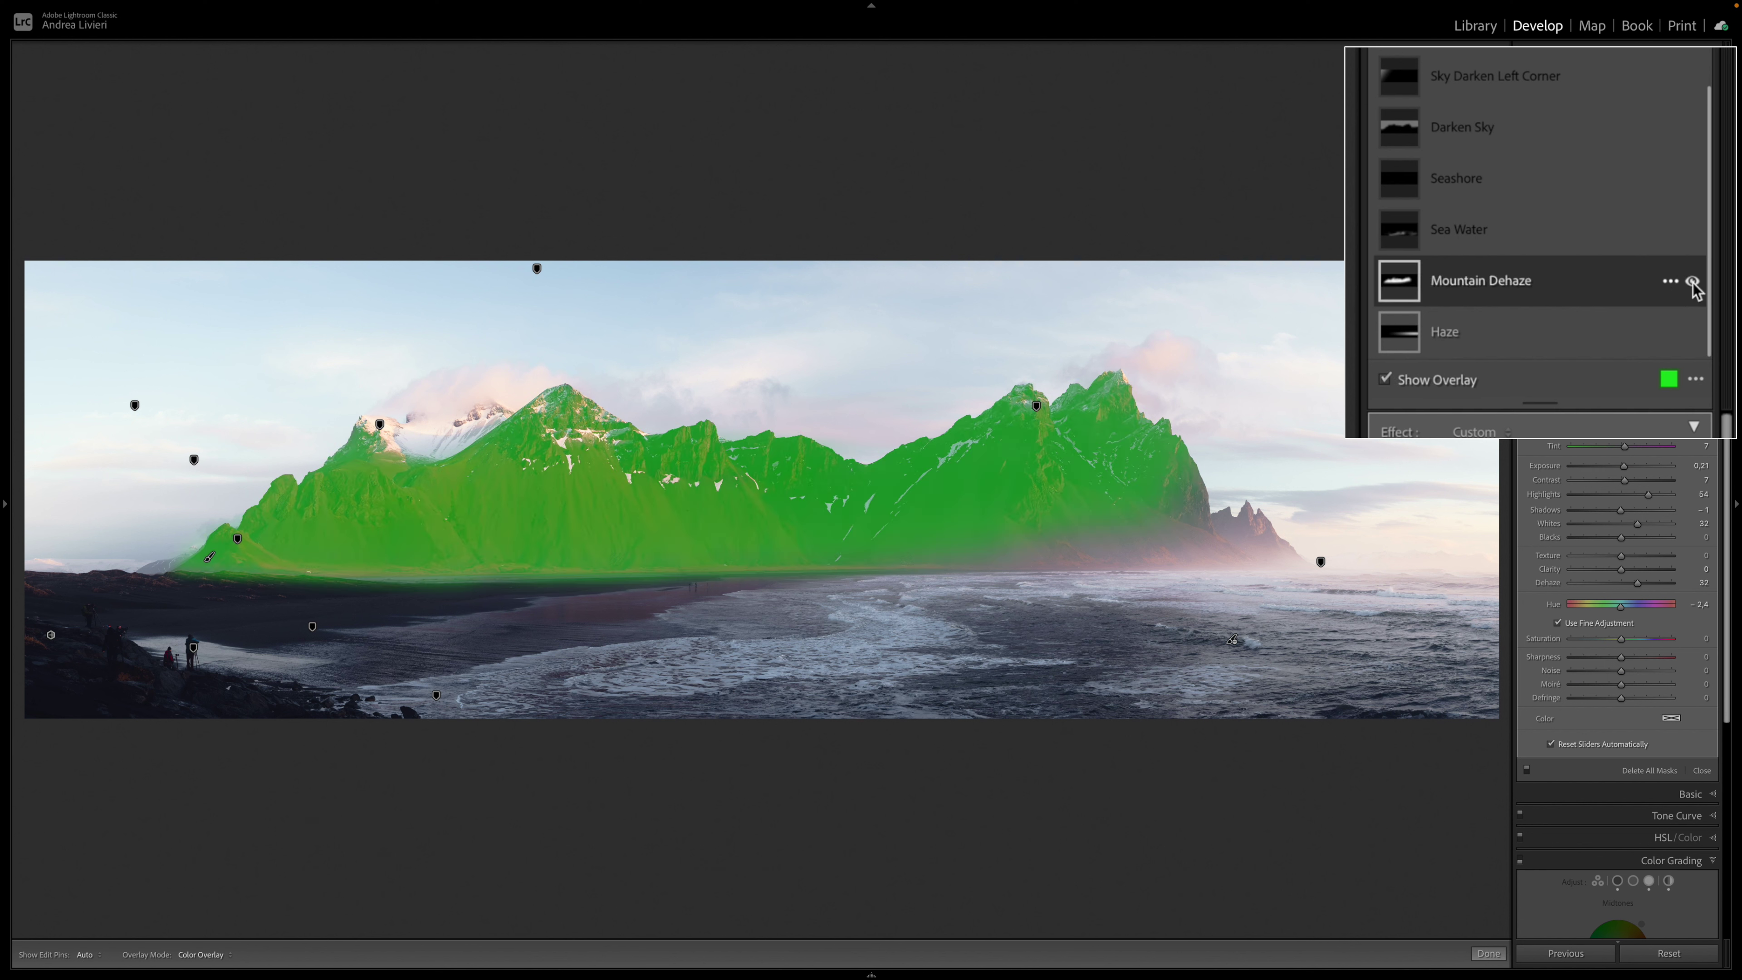
pyautogui.click(1581, 291)
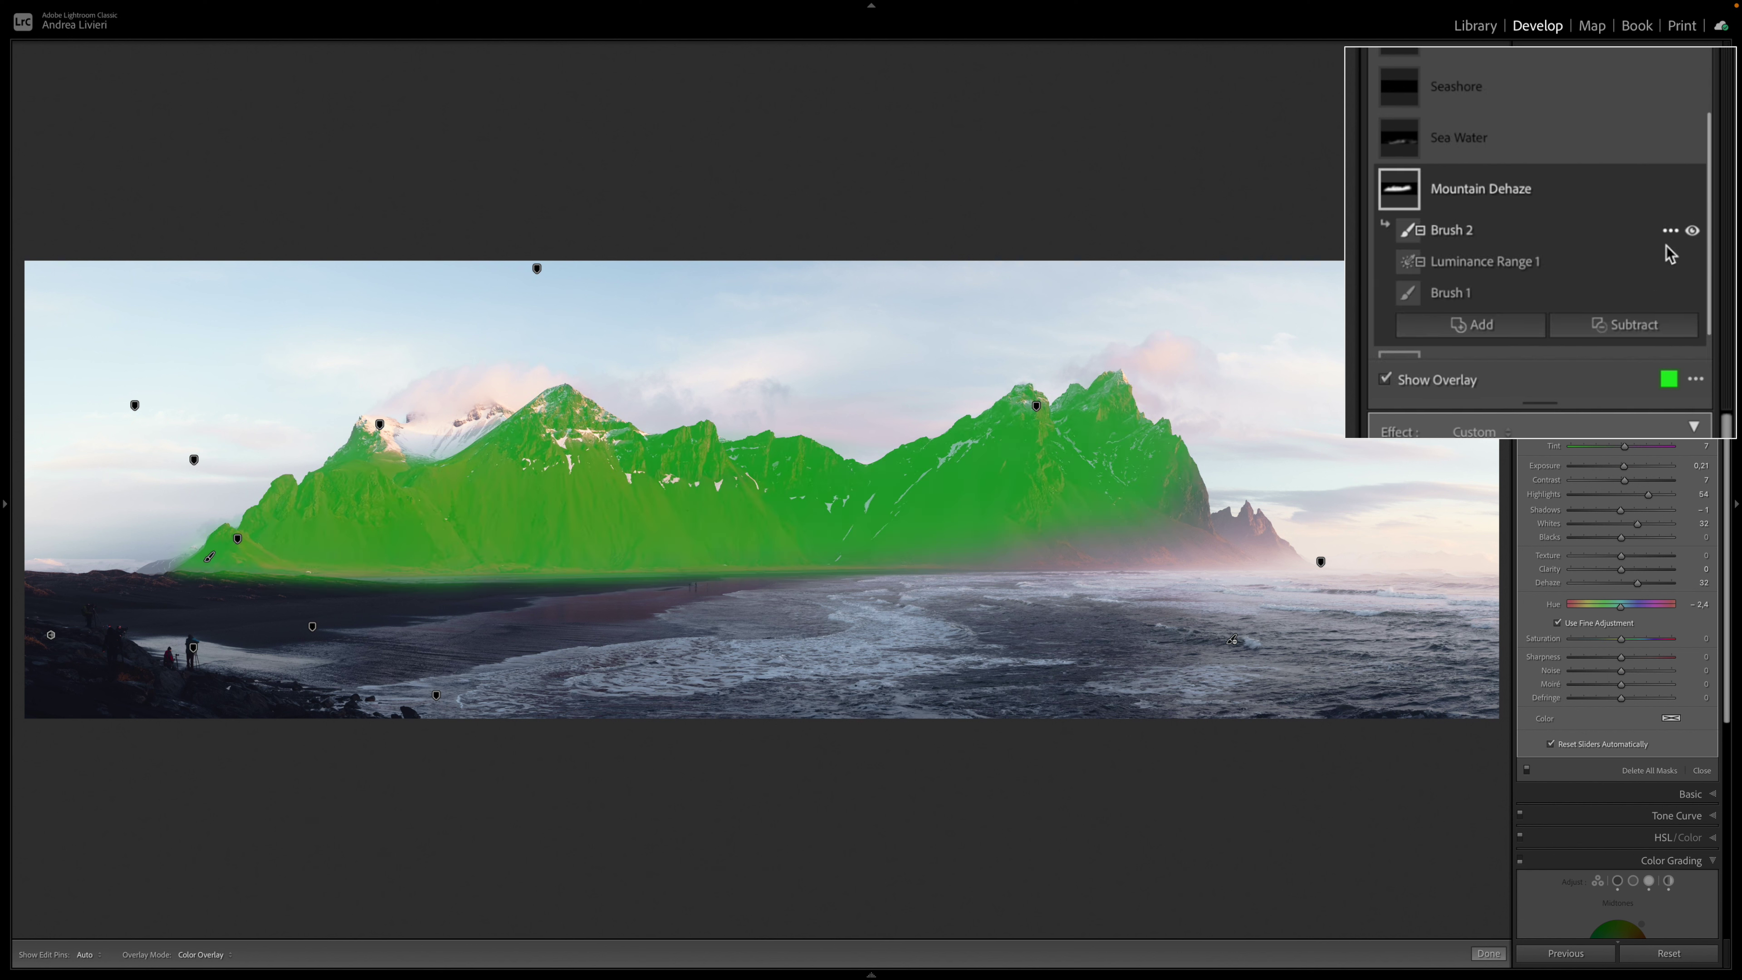
pyautogui.click(1692, 190)
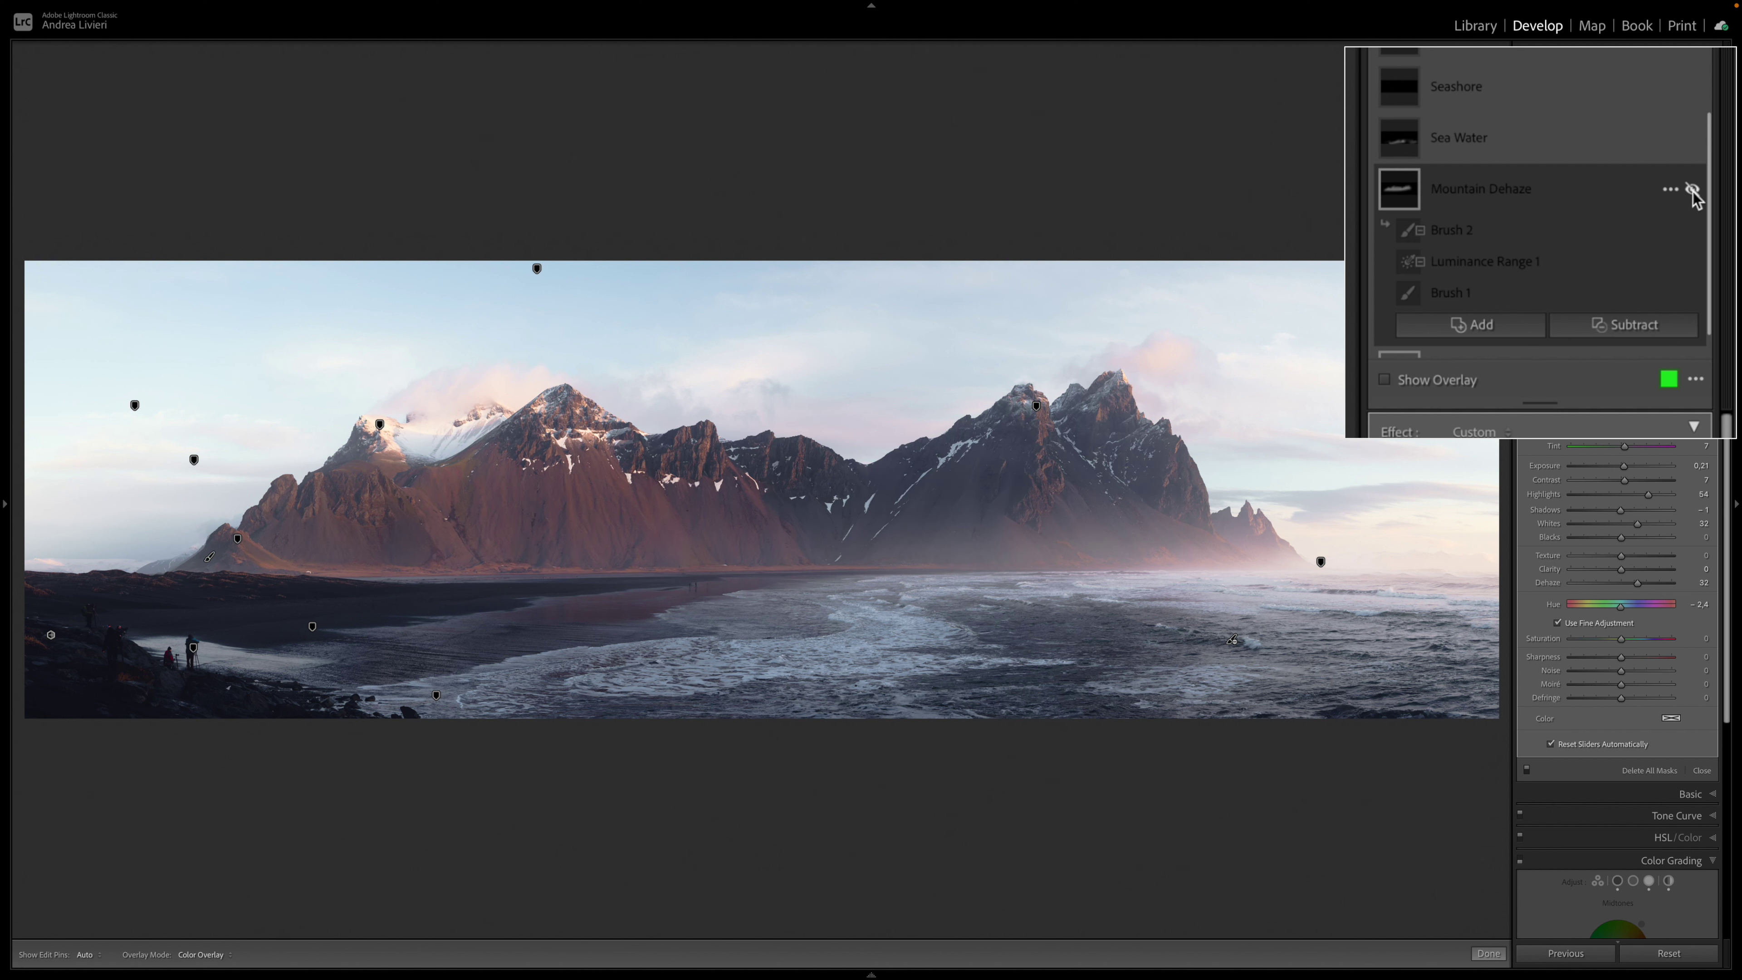
pyautogui.click(1692, 190)
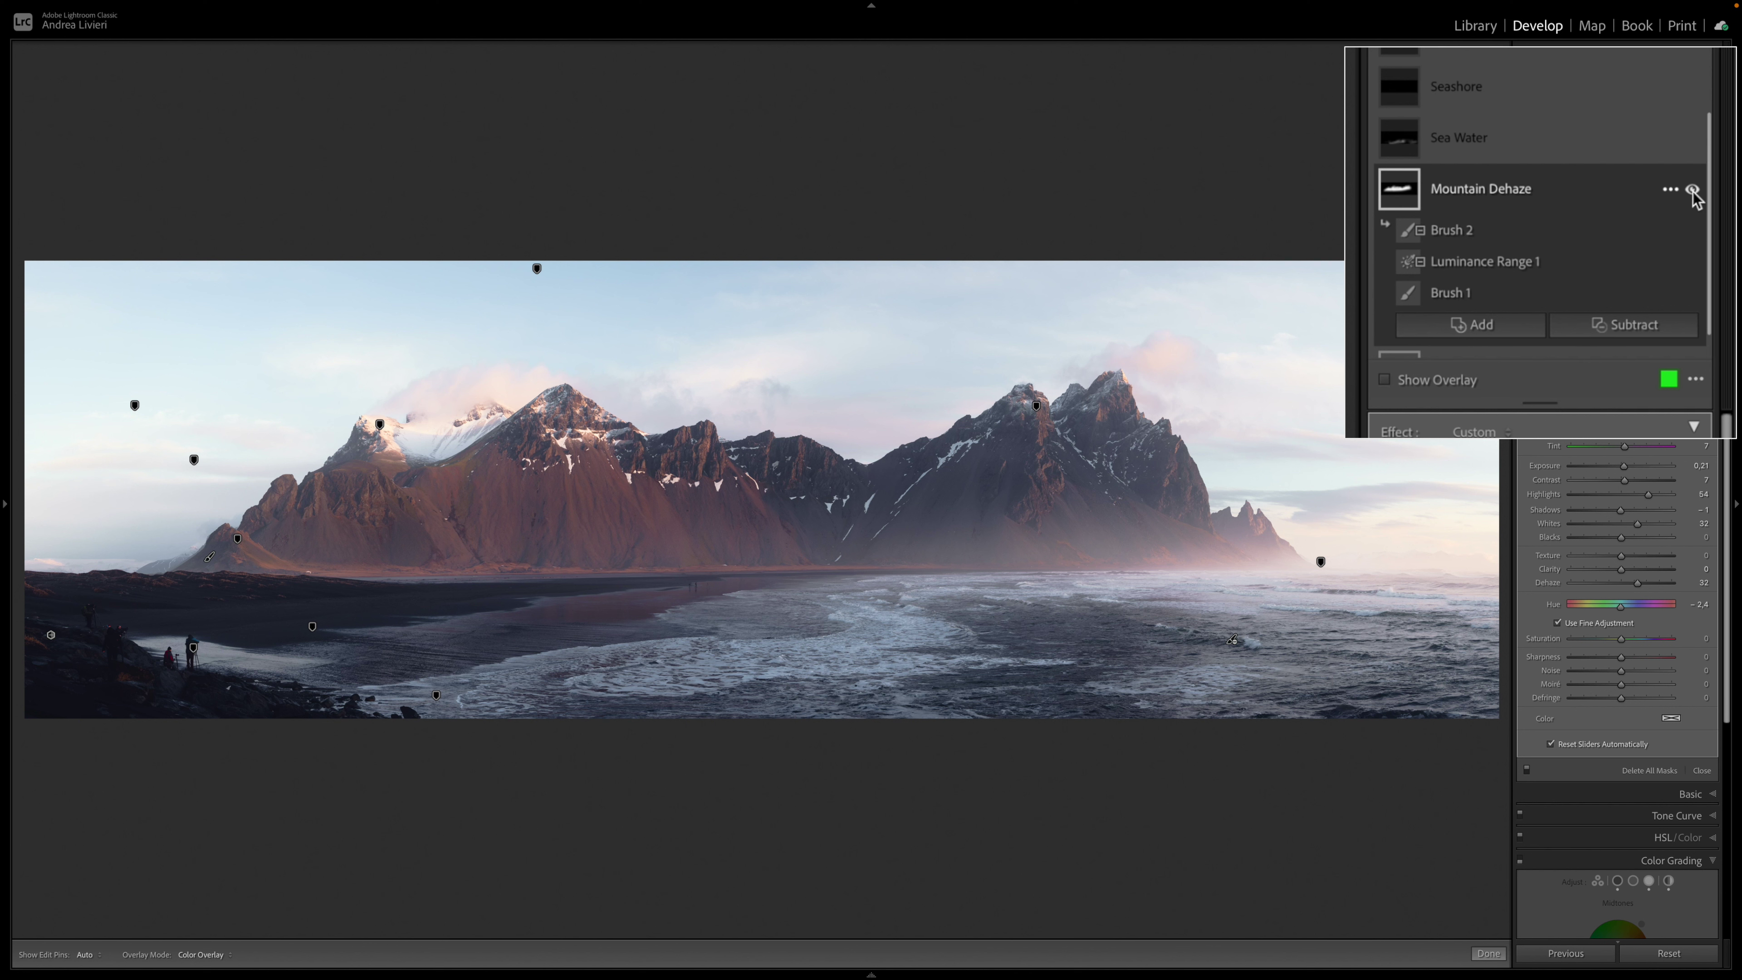
pyautogui.click(1692, 191)
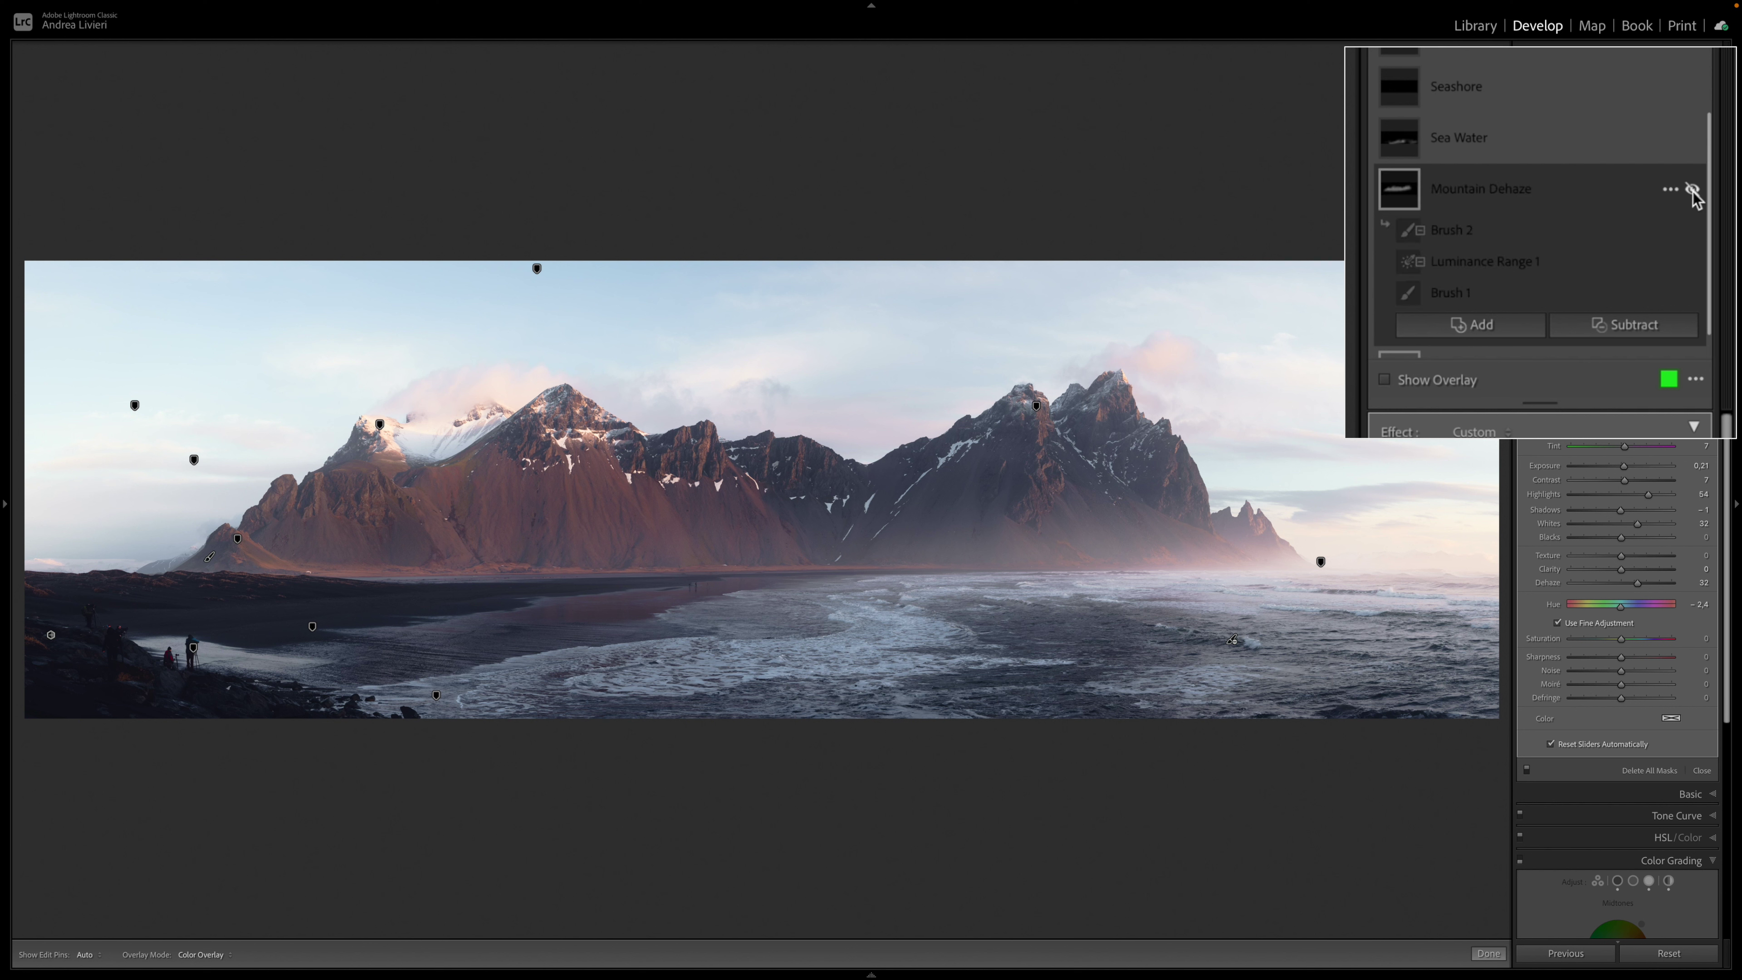
pyautogui.click(1692, 190)
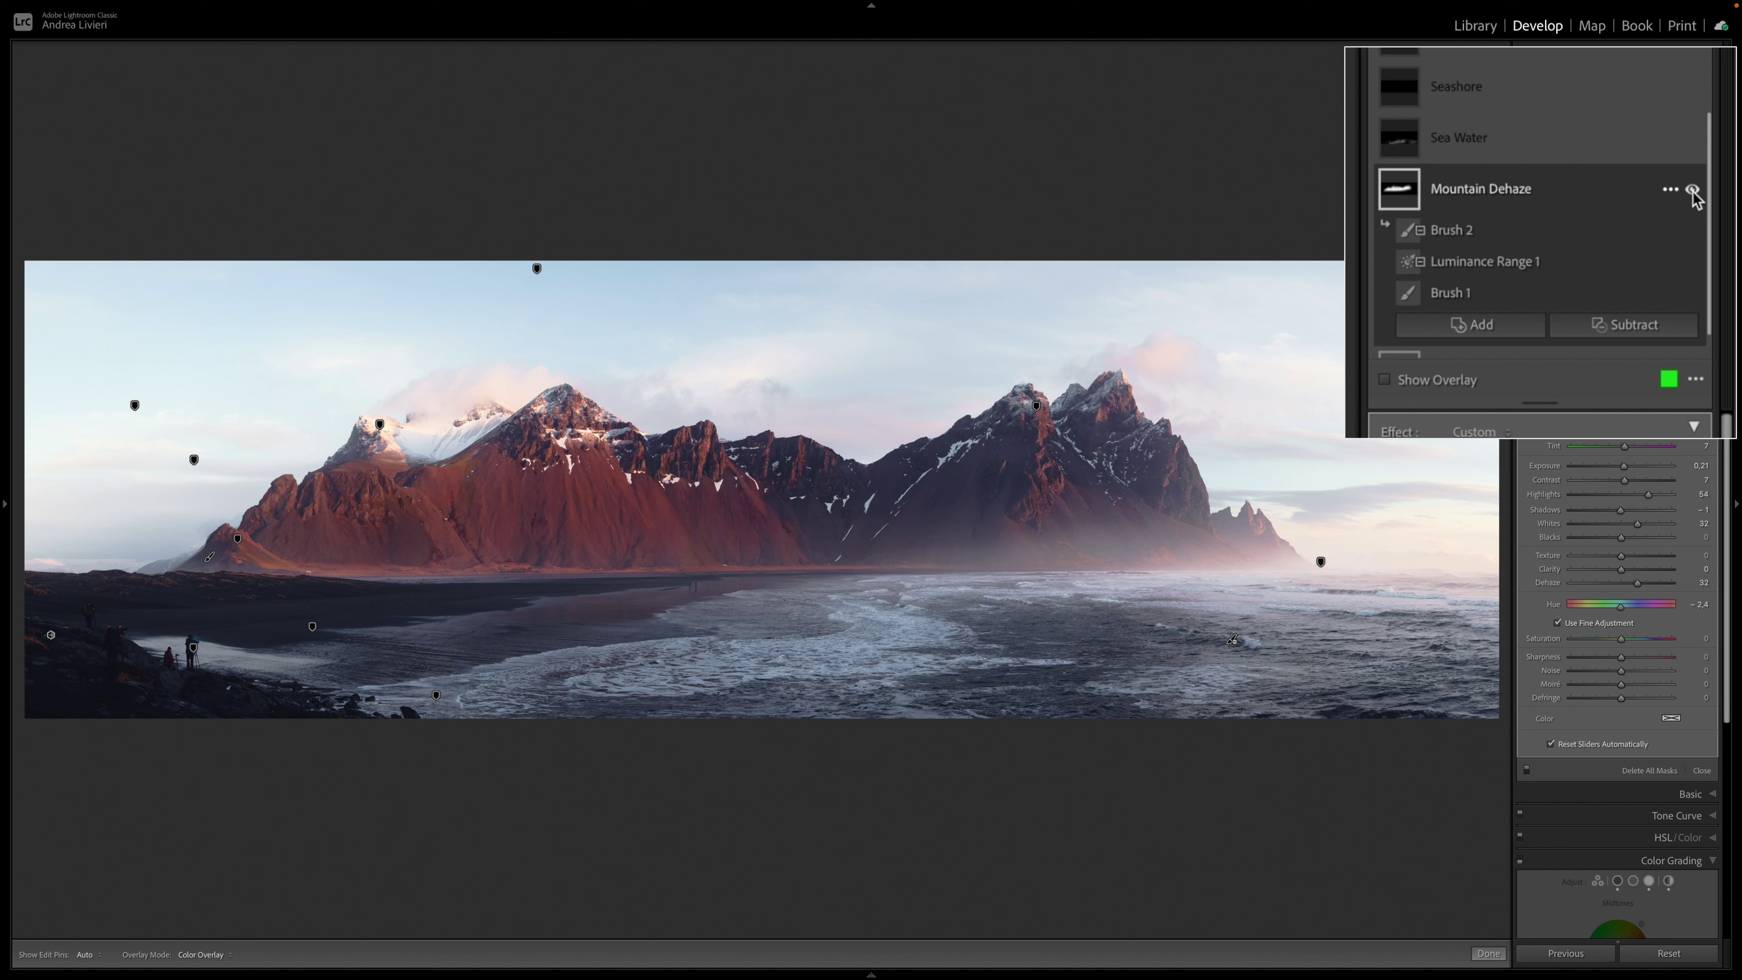
# Step: Turn on the Sea Water mask, check its overlay and compare the waves with and without it
pyautogui.click(1571, 156)
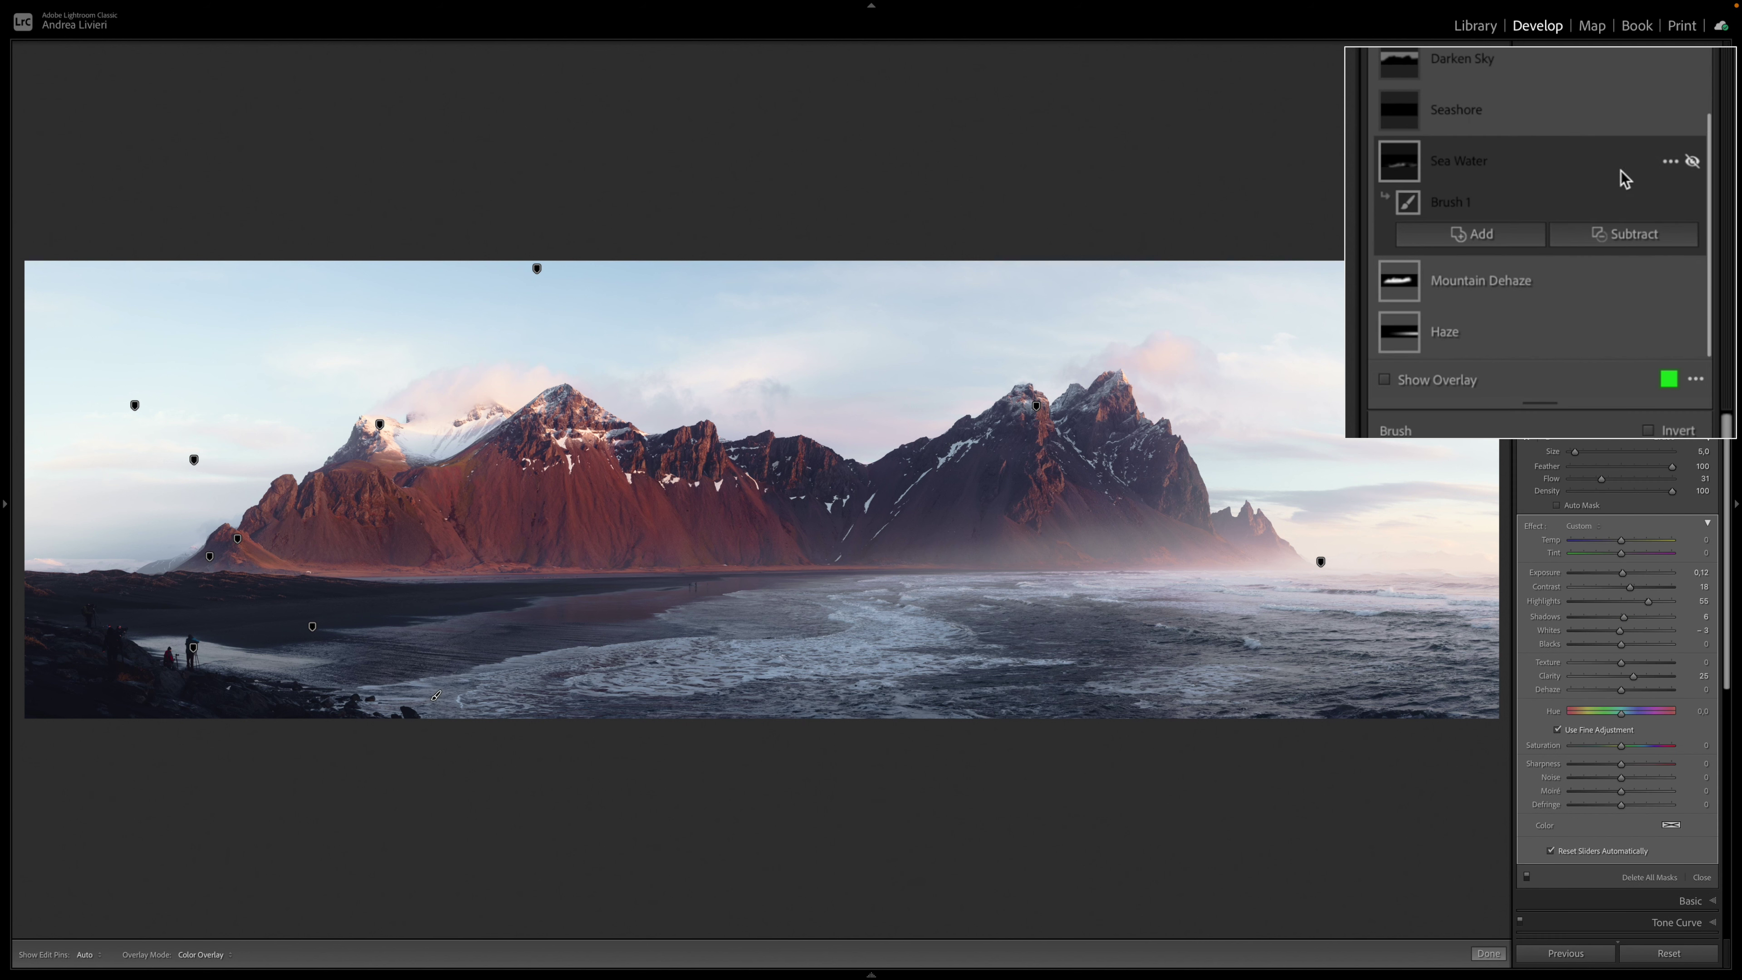
pyautogui.click(1692, 162)
pyautogui.press('o')
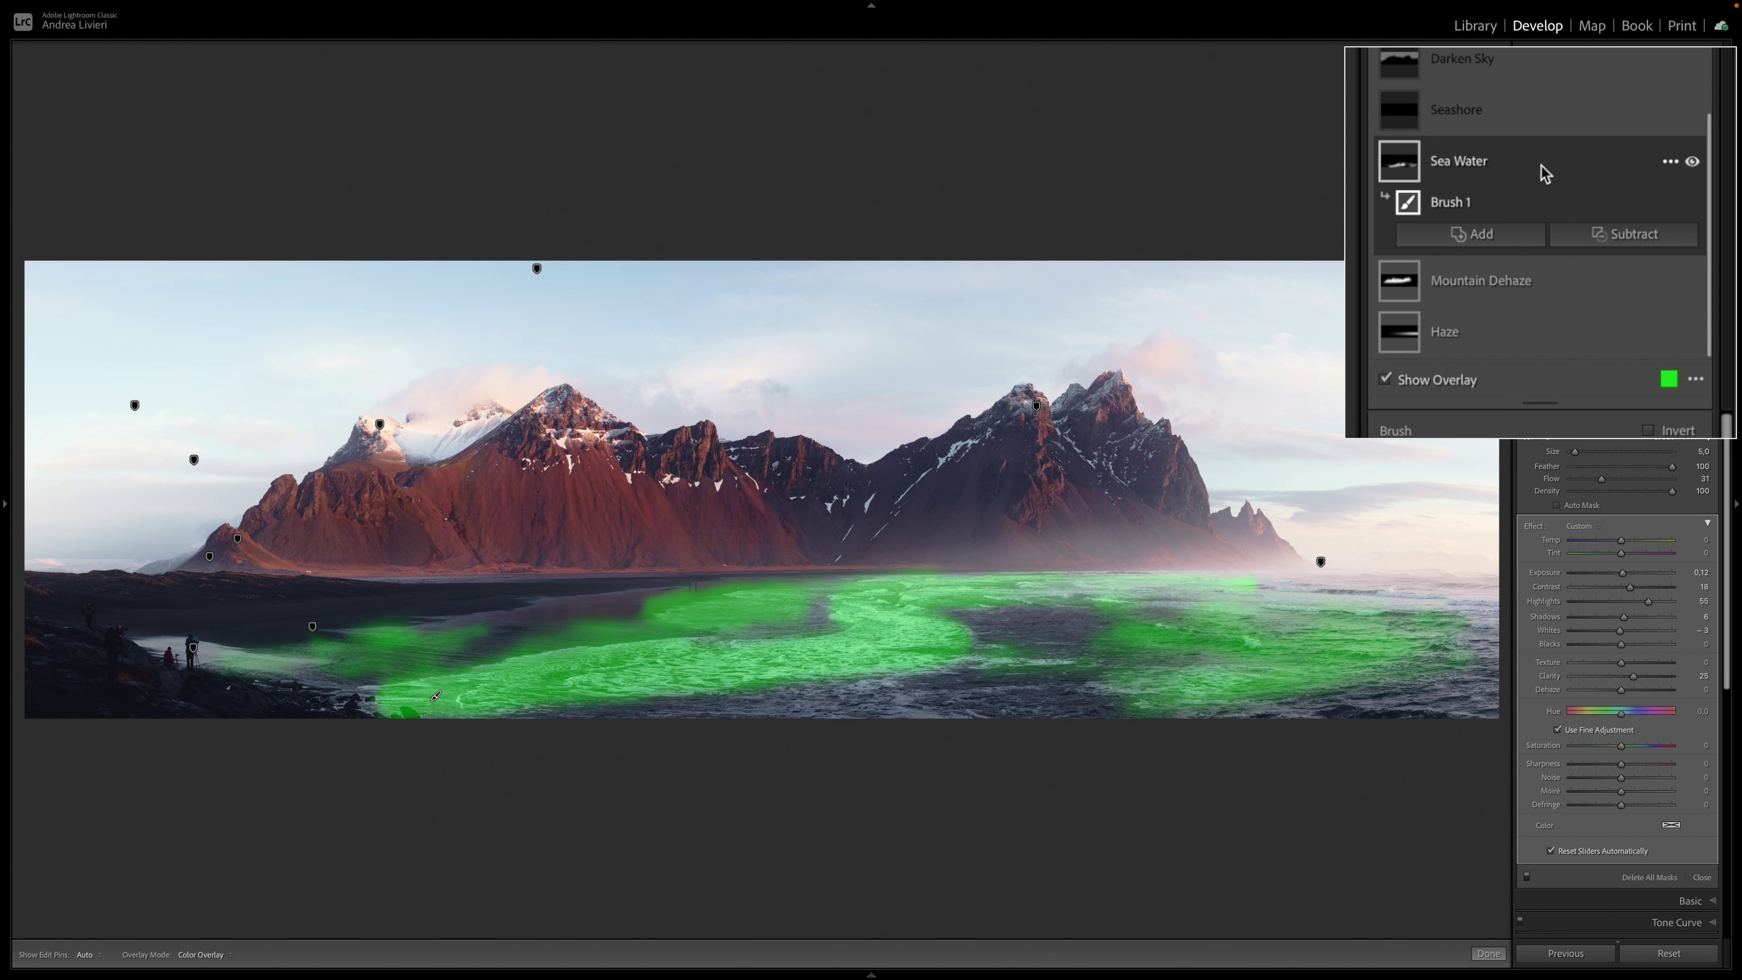
pyautogui.press('o')
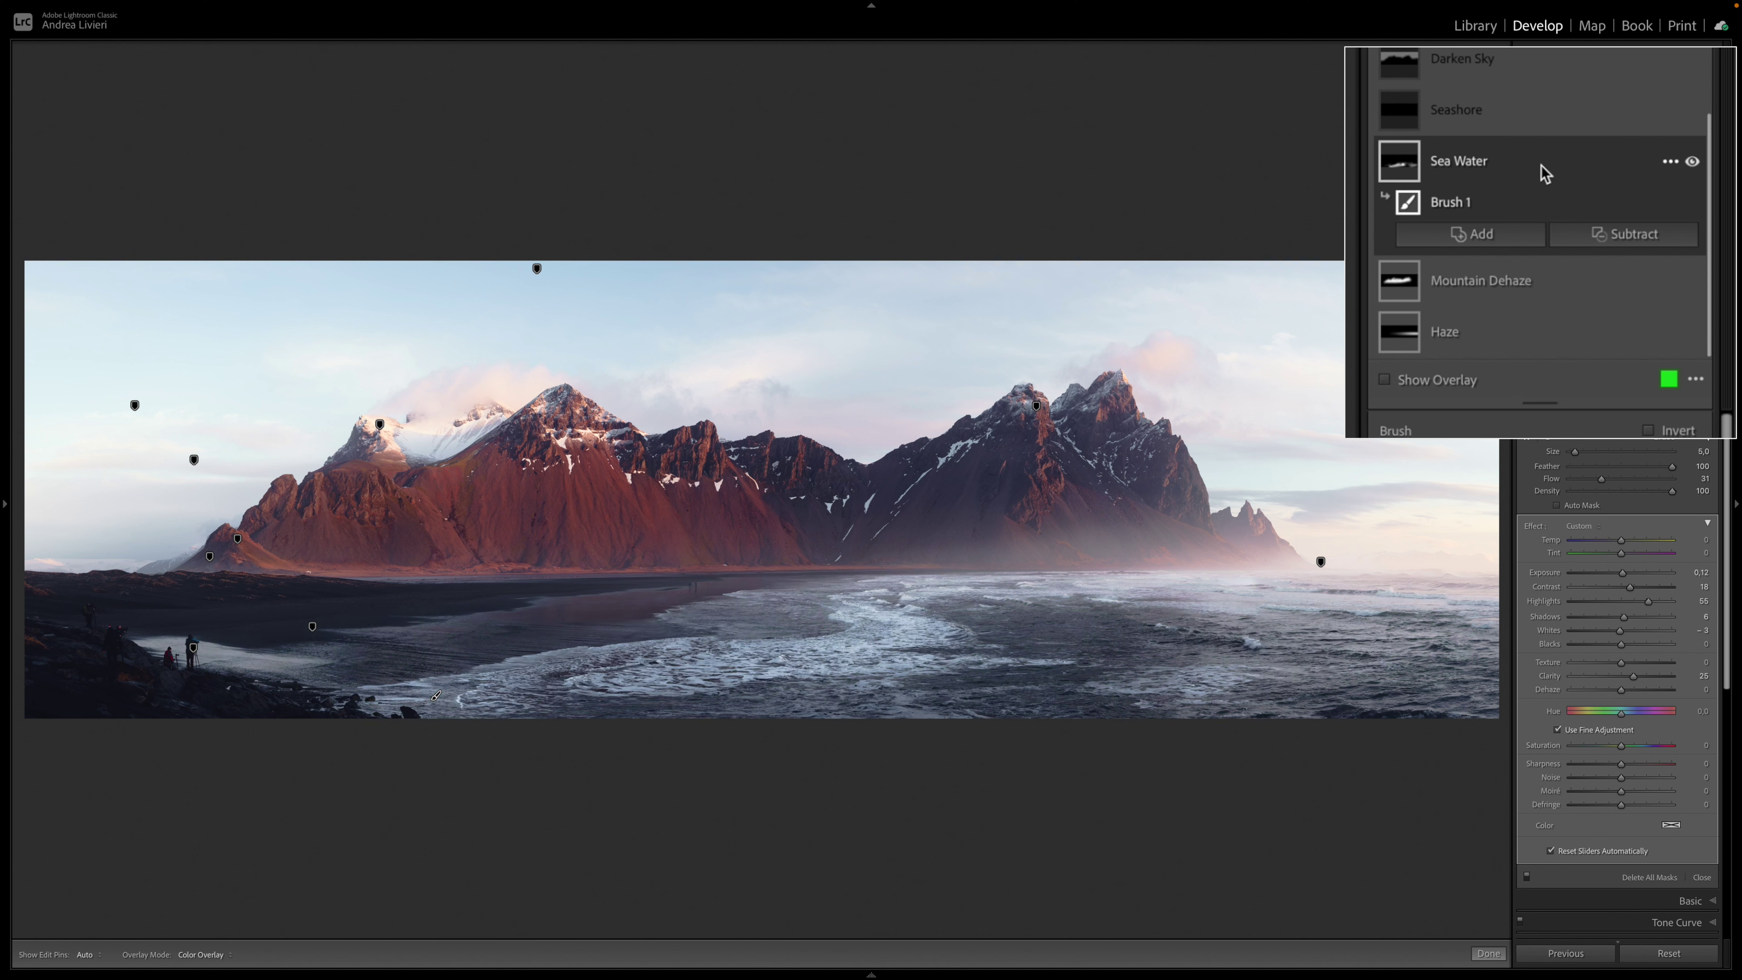
pyautogui.click(1692, 162)
pyautogui.click(1692, 162)
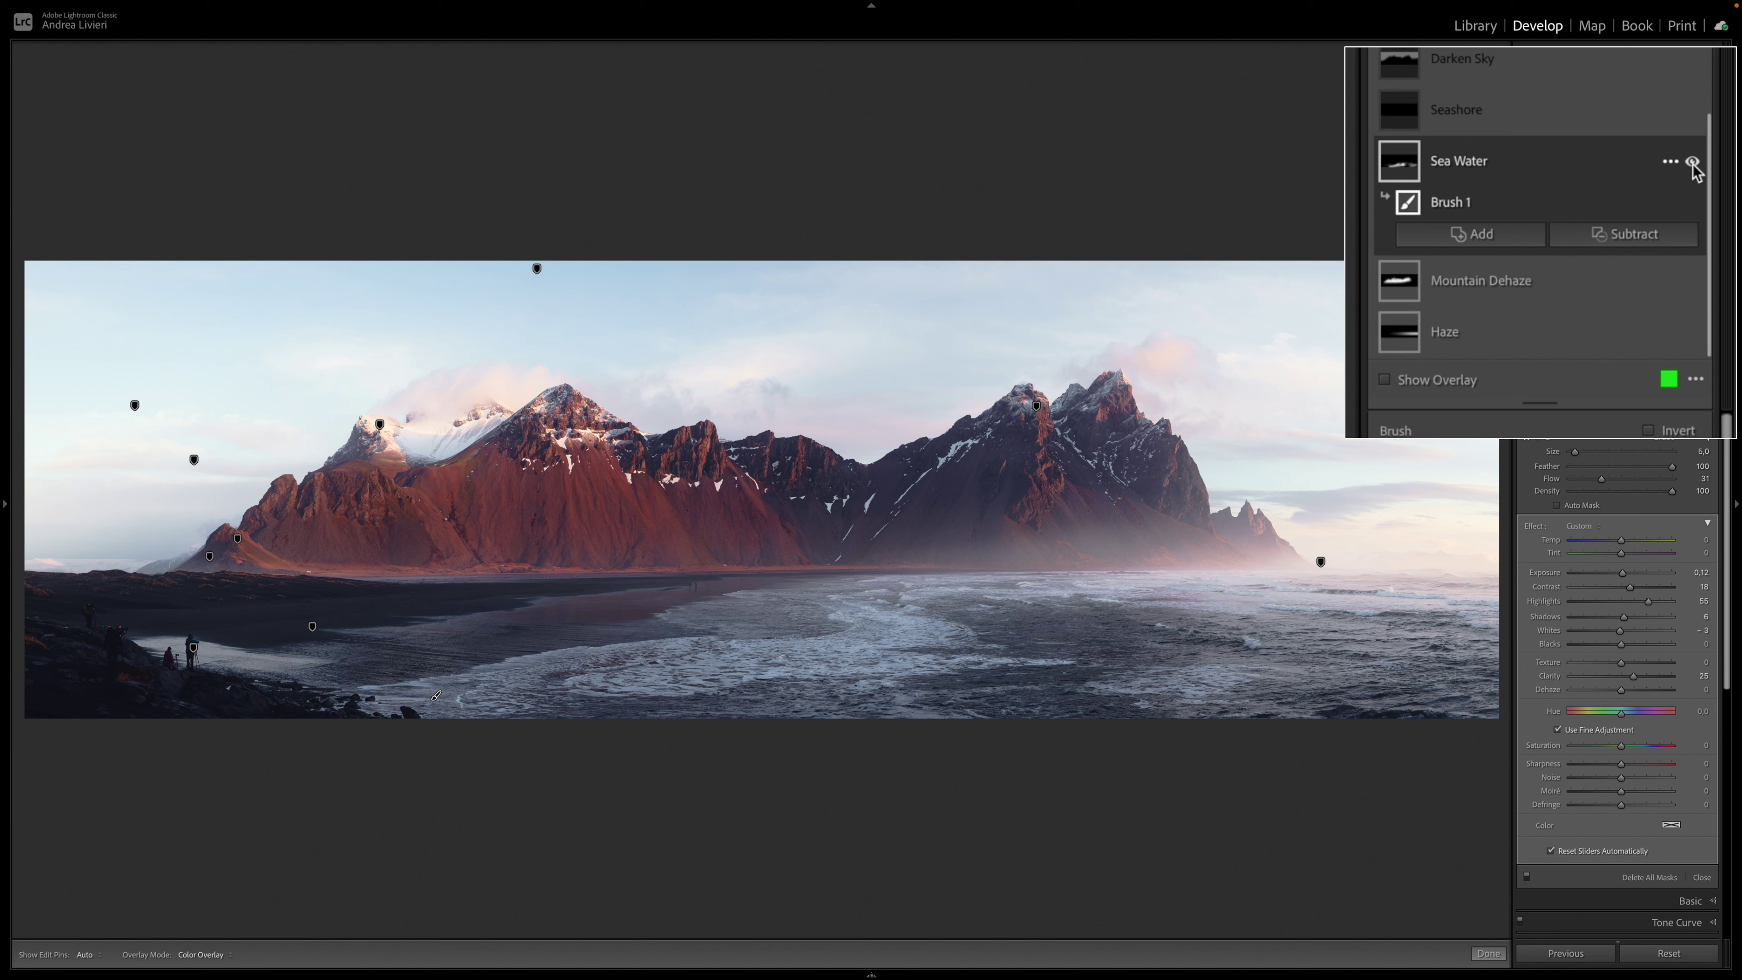
pyautogui.click(1692, 162)
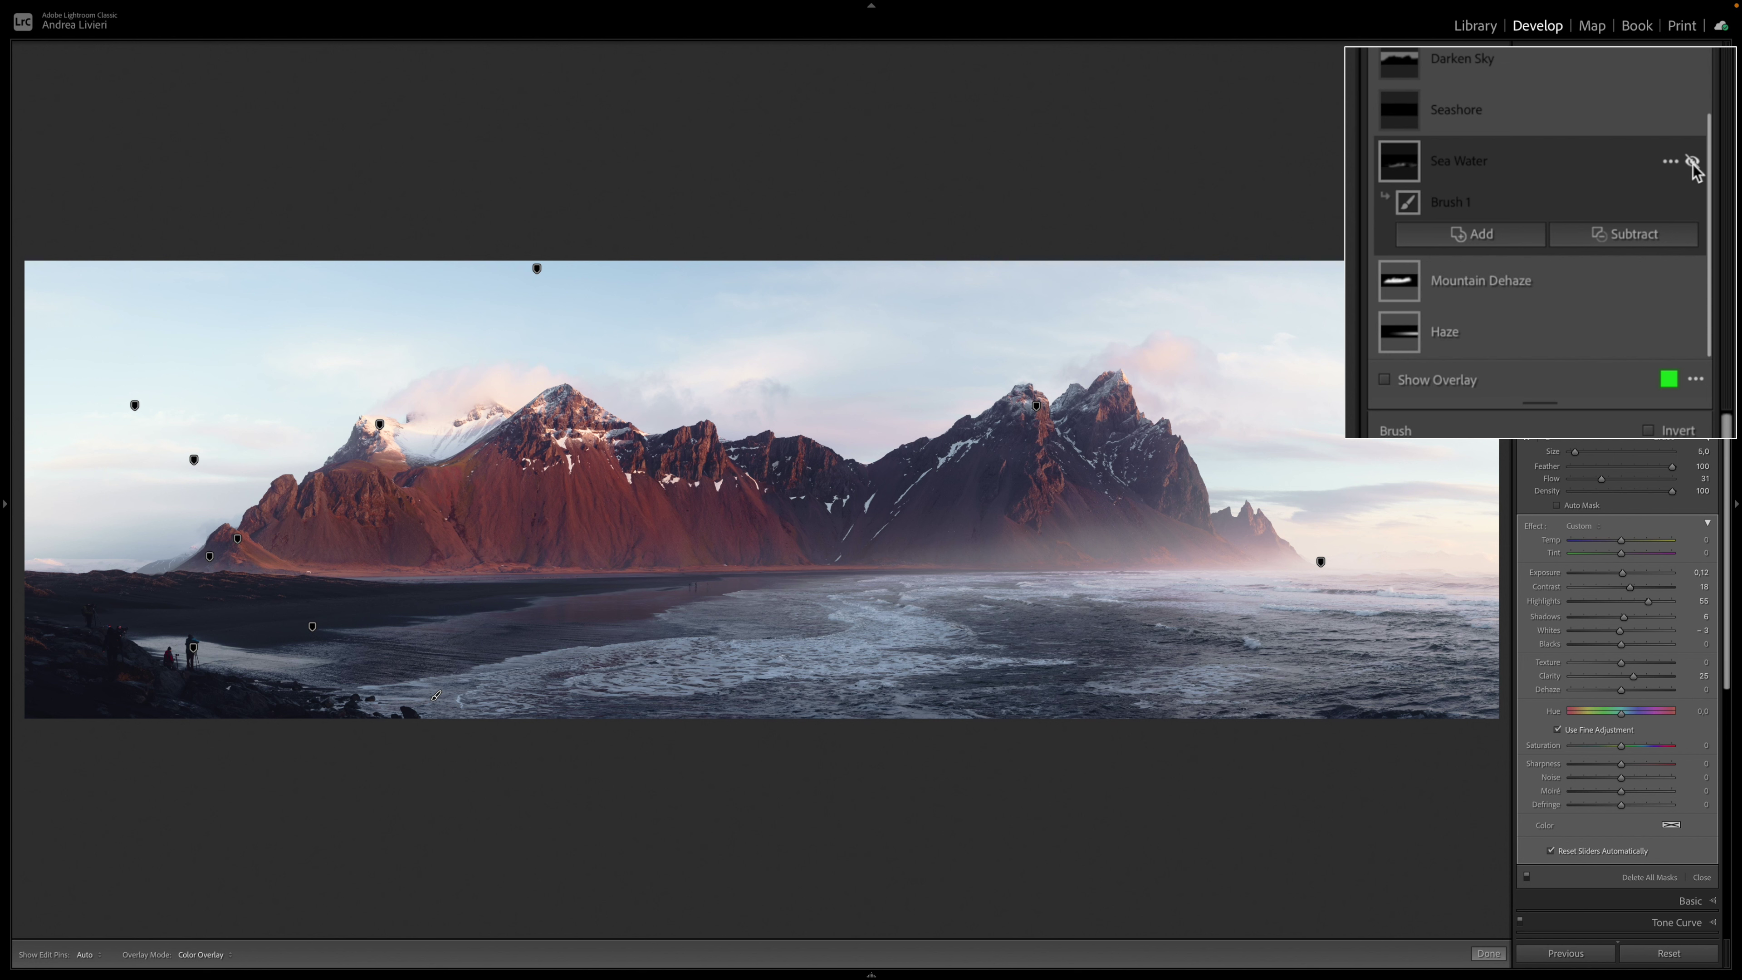
pyautogui.click(1692, 162)
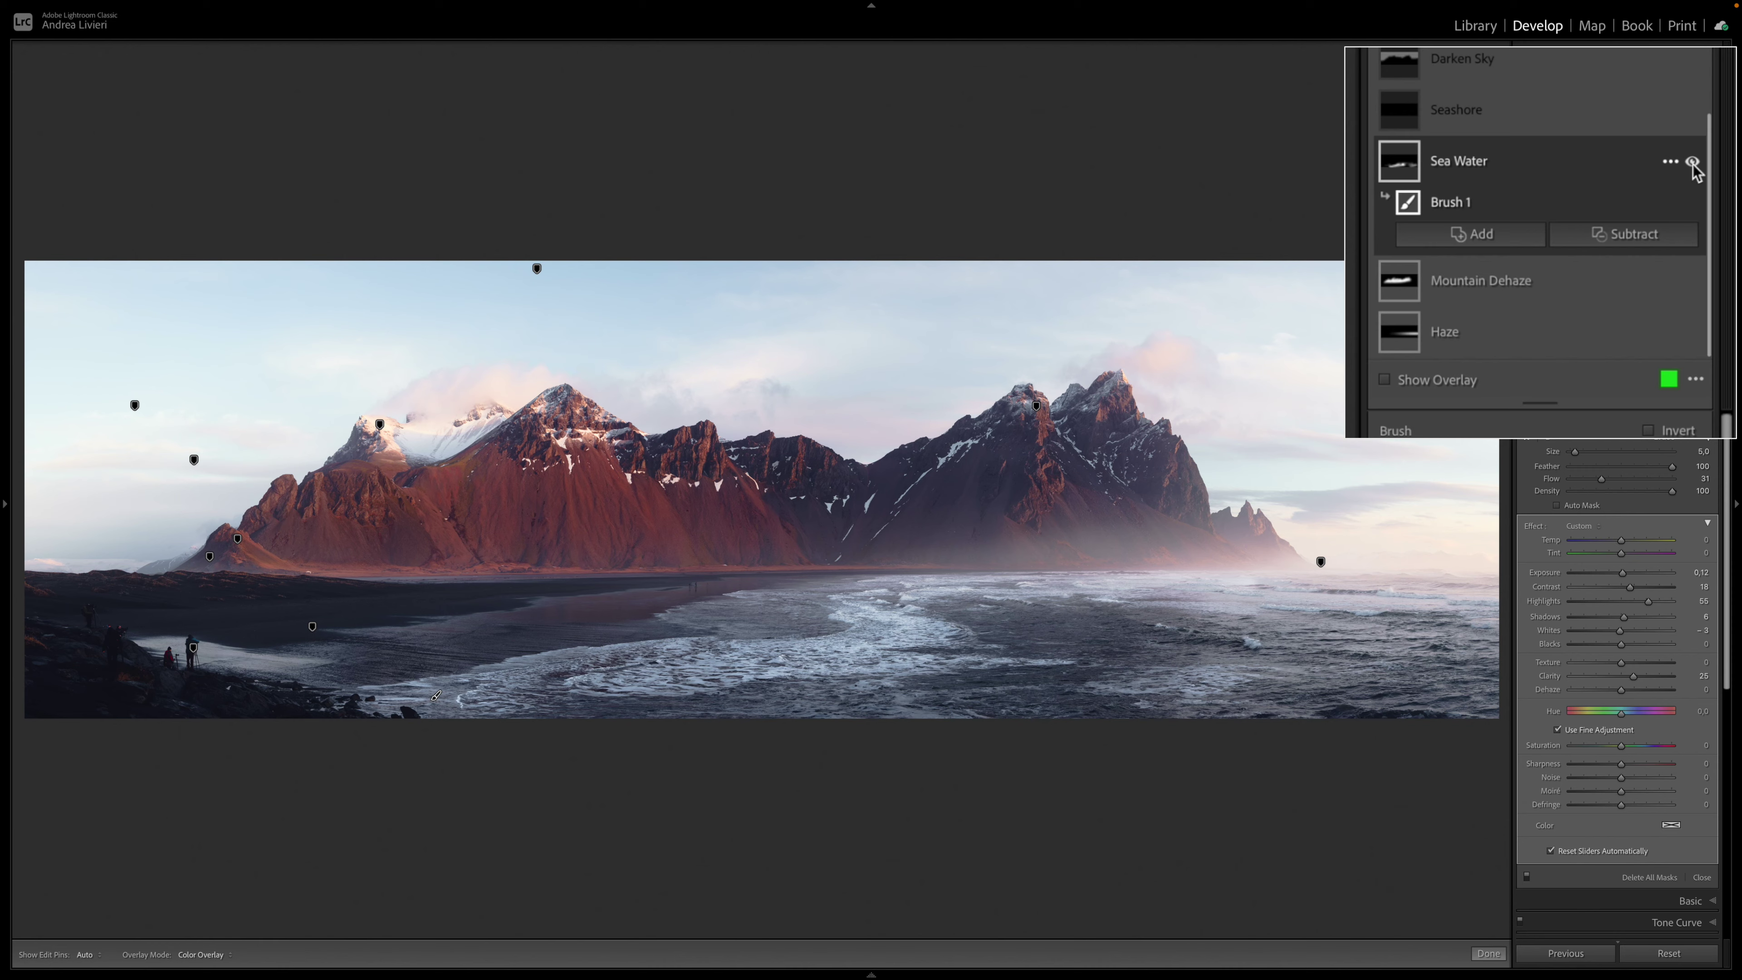
# Step: Turn on the Seashore mask and check the area it covers with the mask overlay
pyautogui.click(1564, 180)
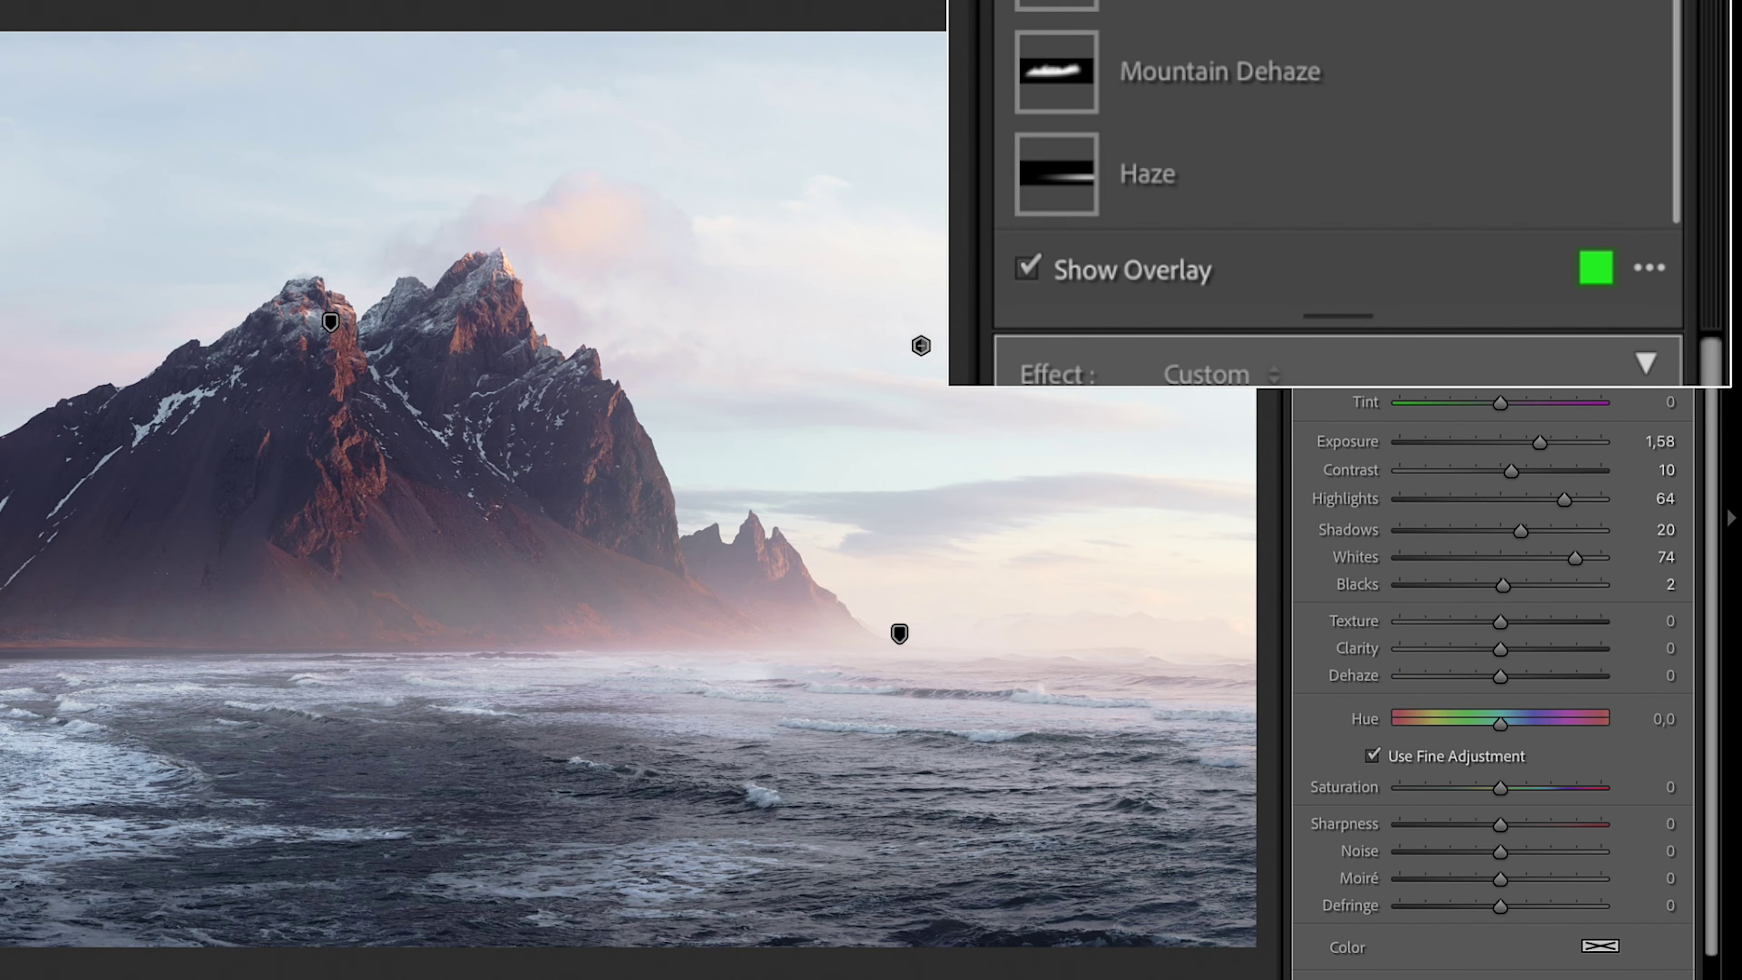
pyautogui.press('o')
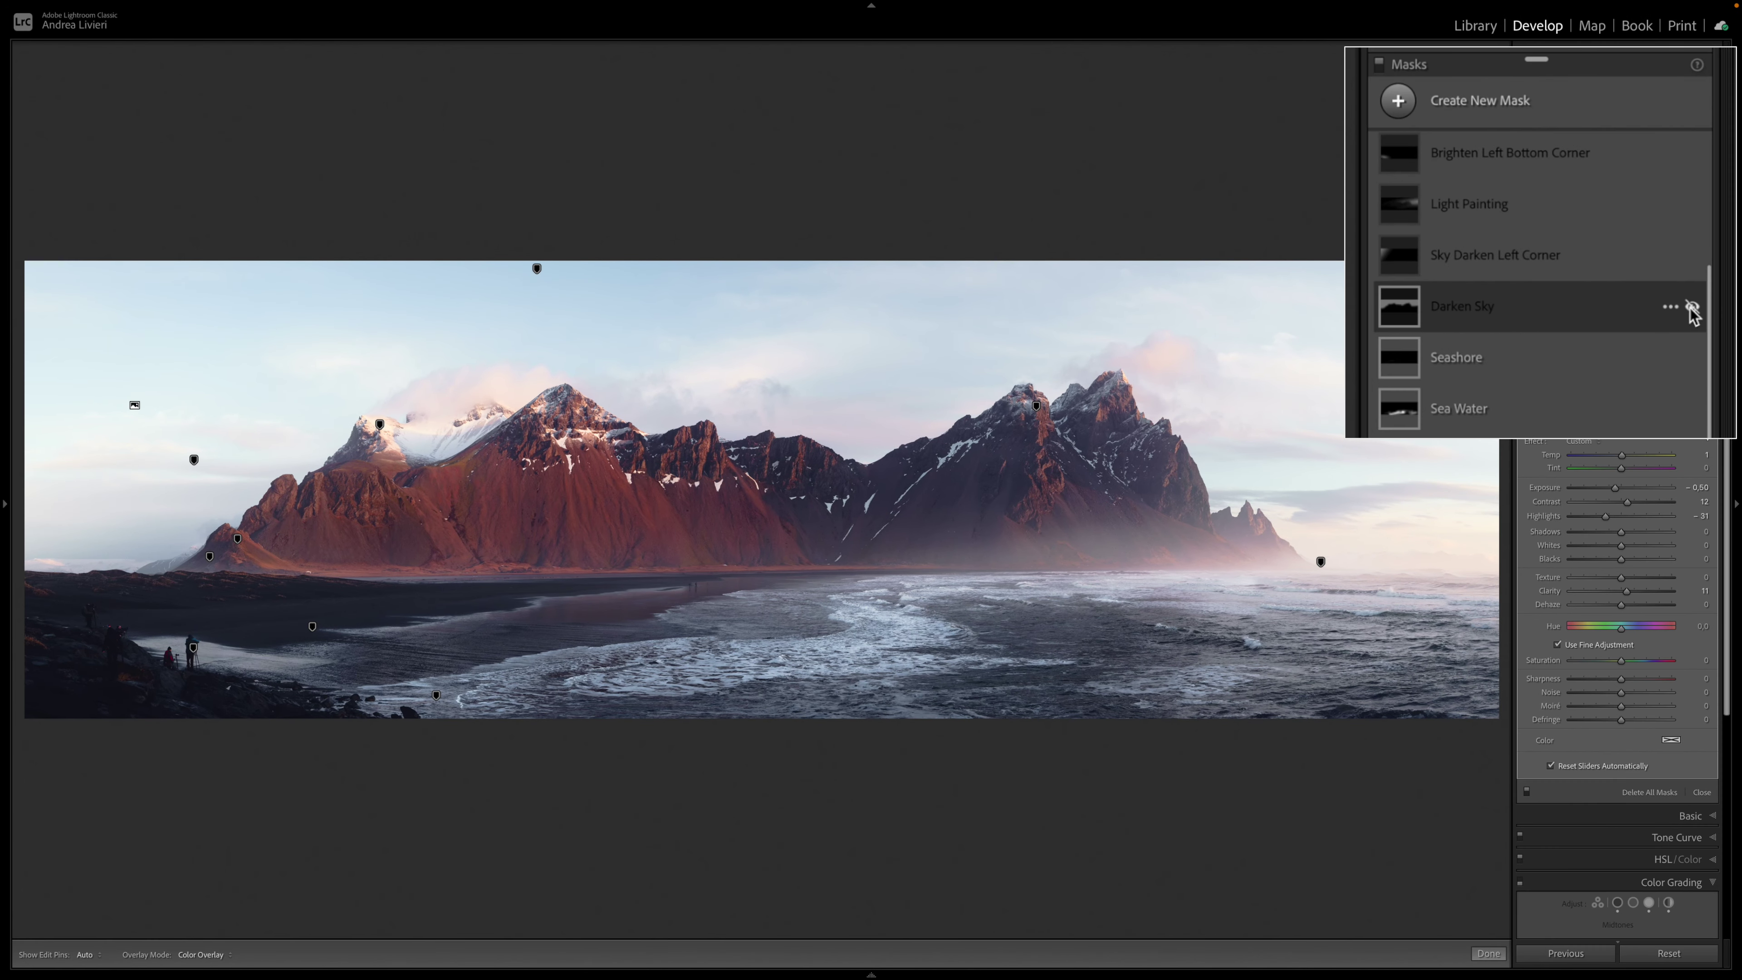
# Step: Turn on the Darken Sky mask, check its overlay and the Select Sky mask option, and compare the sky with and without it
pyautogui.click(1692, 309)
pyautogui.moveTo(1594, 322)
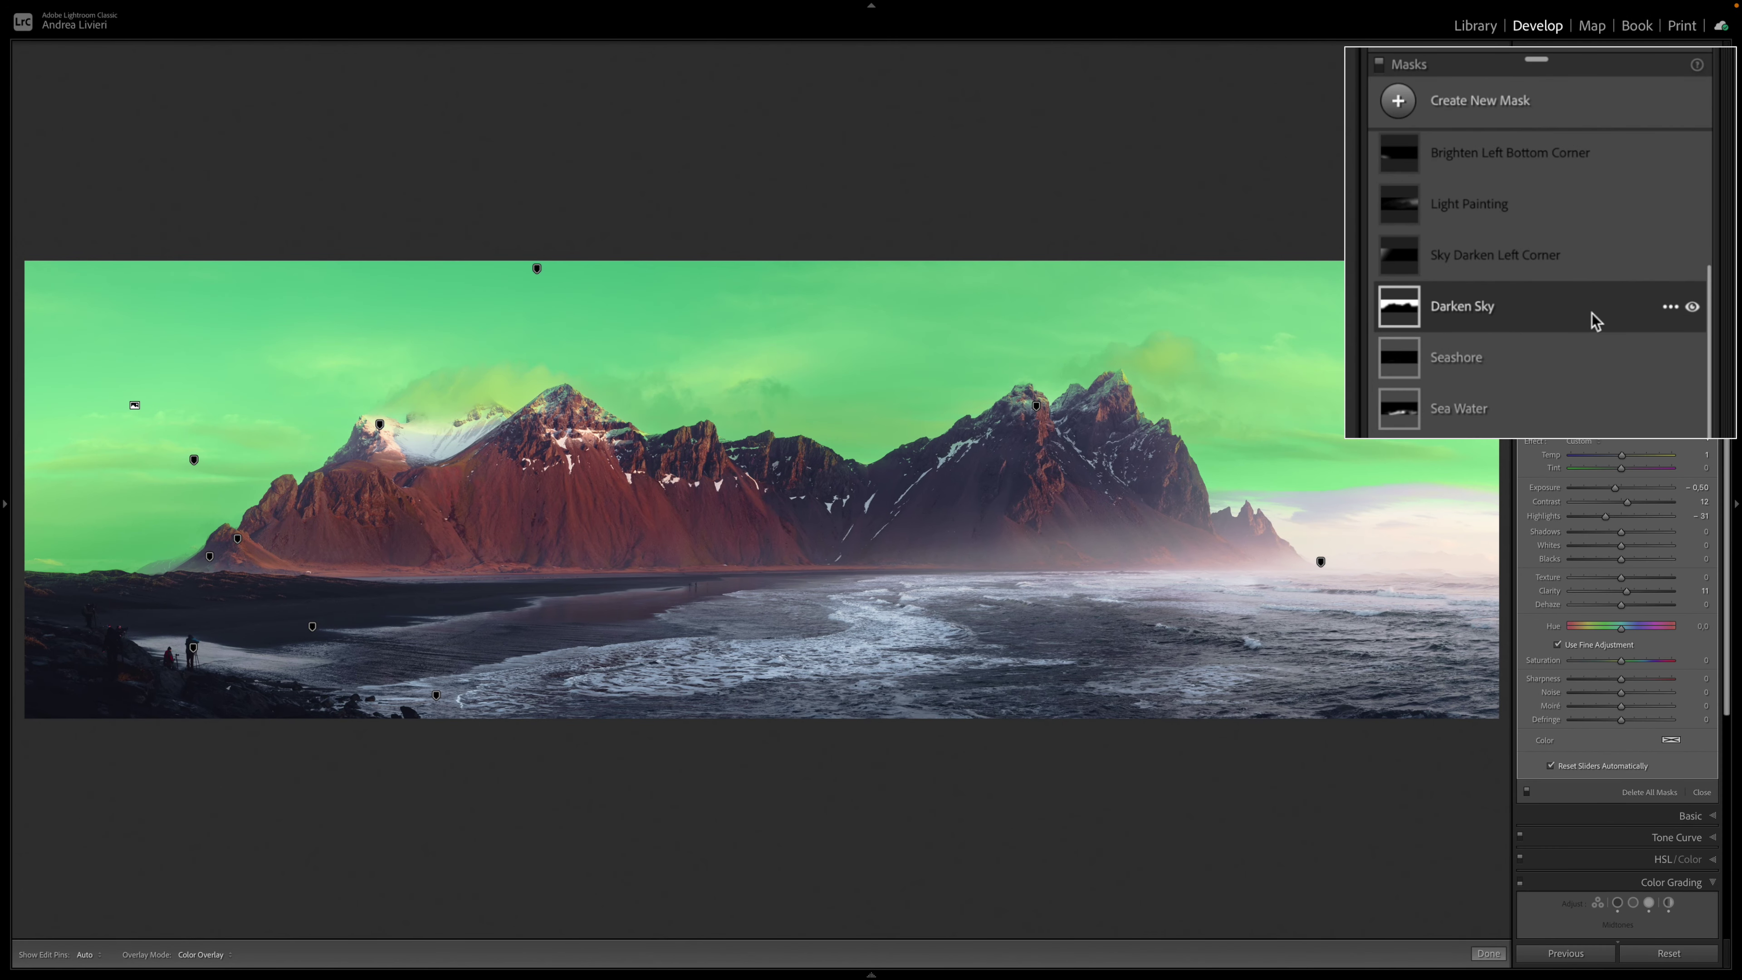
pyautogui.click(1398, 103)
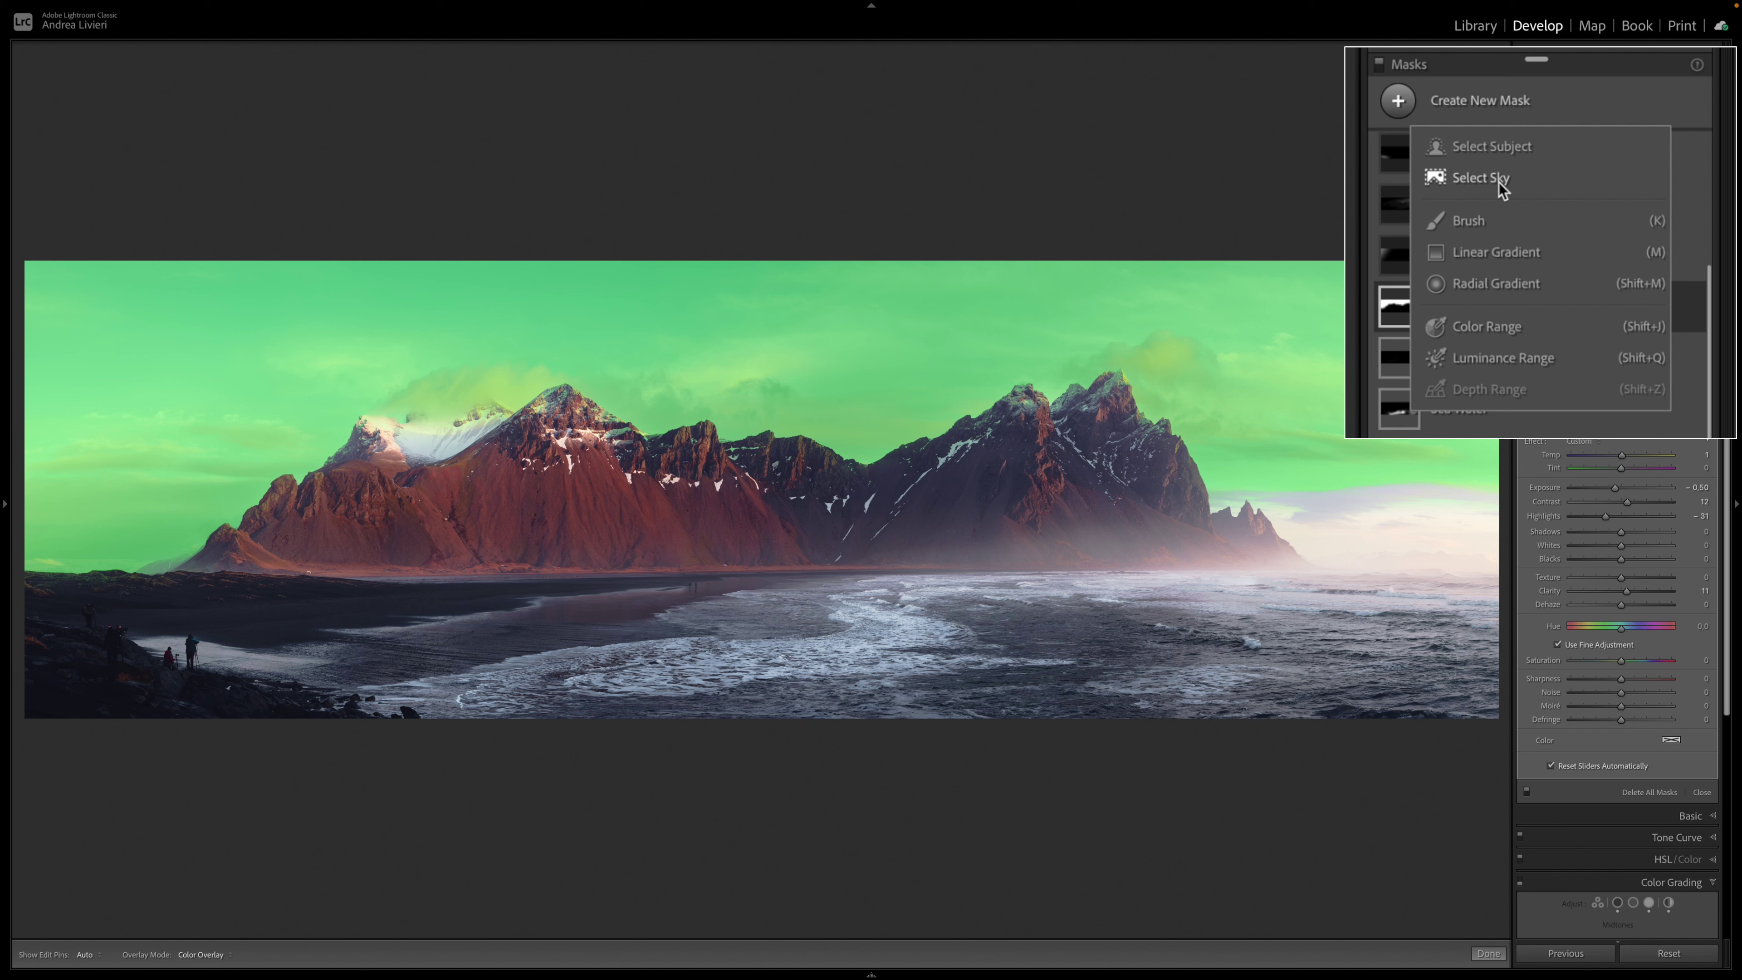
pyautogui.click(1692, 308)
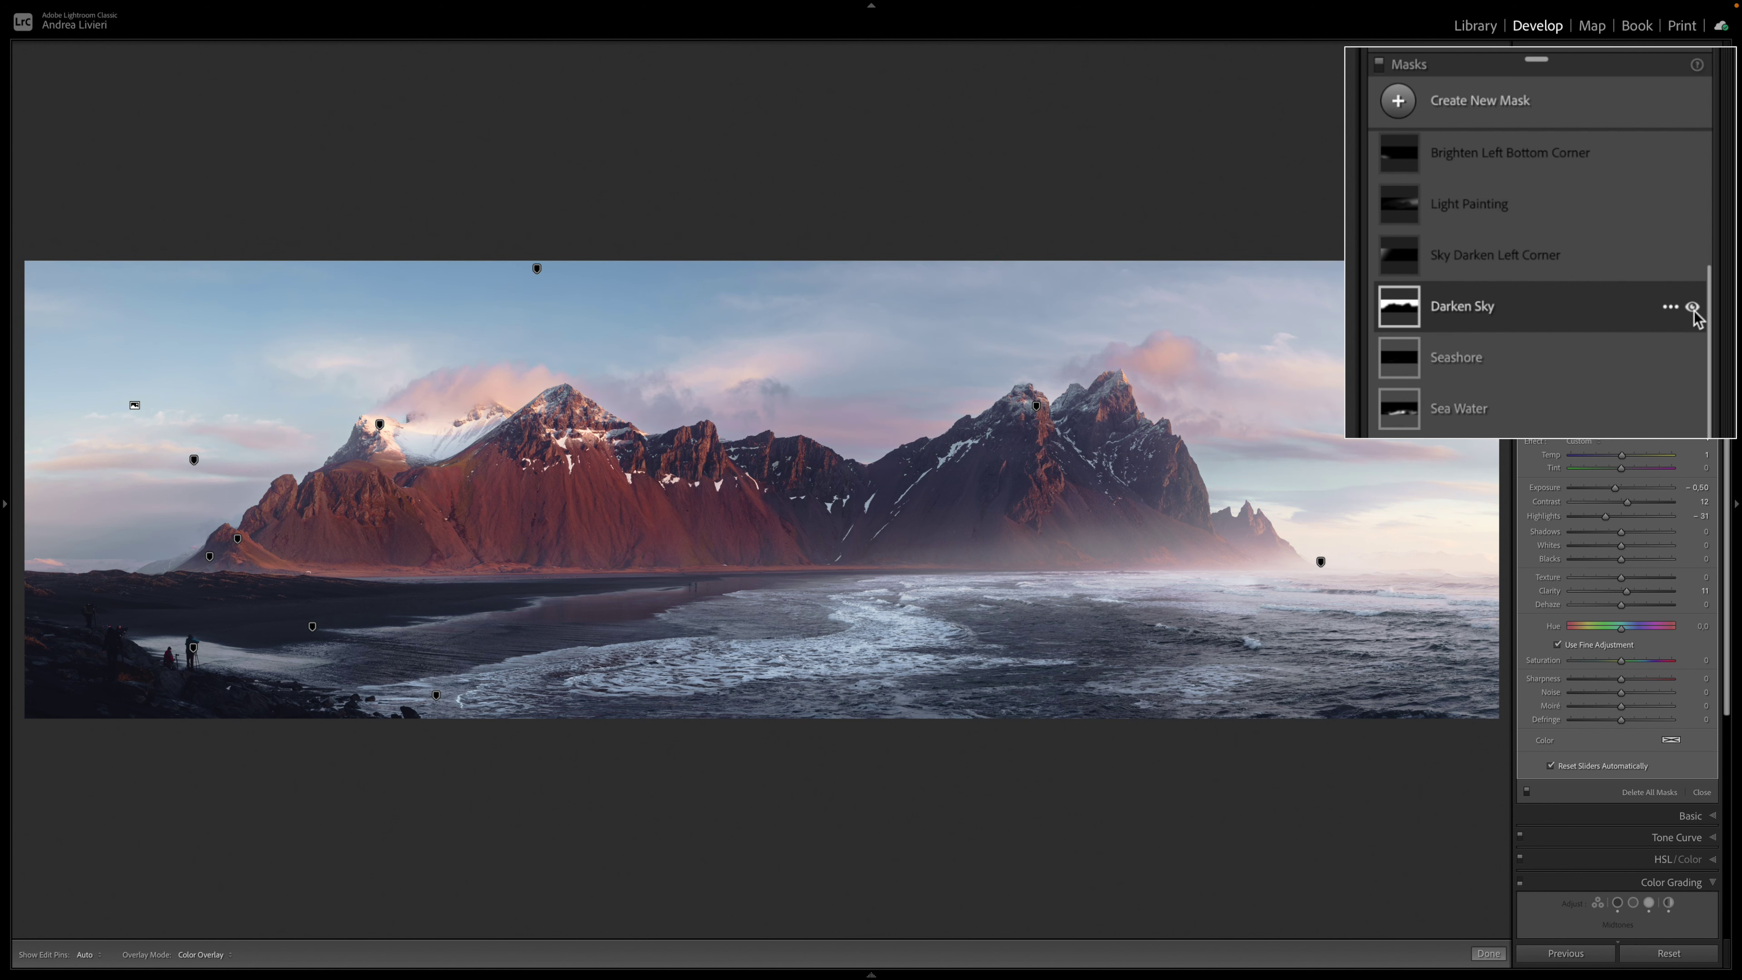
# Step: Select the Sky Darken Left Corner gradient mask and turn it on
pyautogui.click(1613, 260)
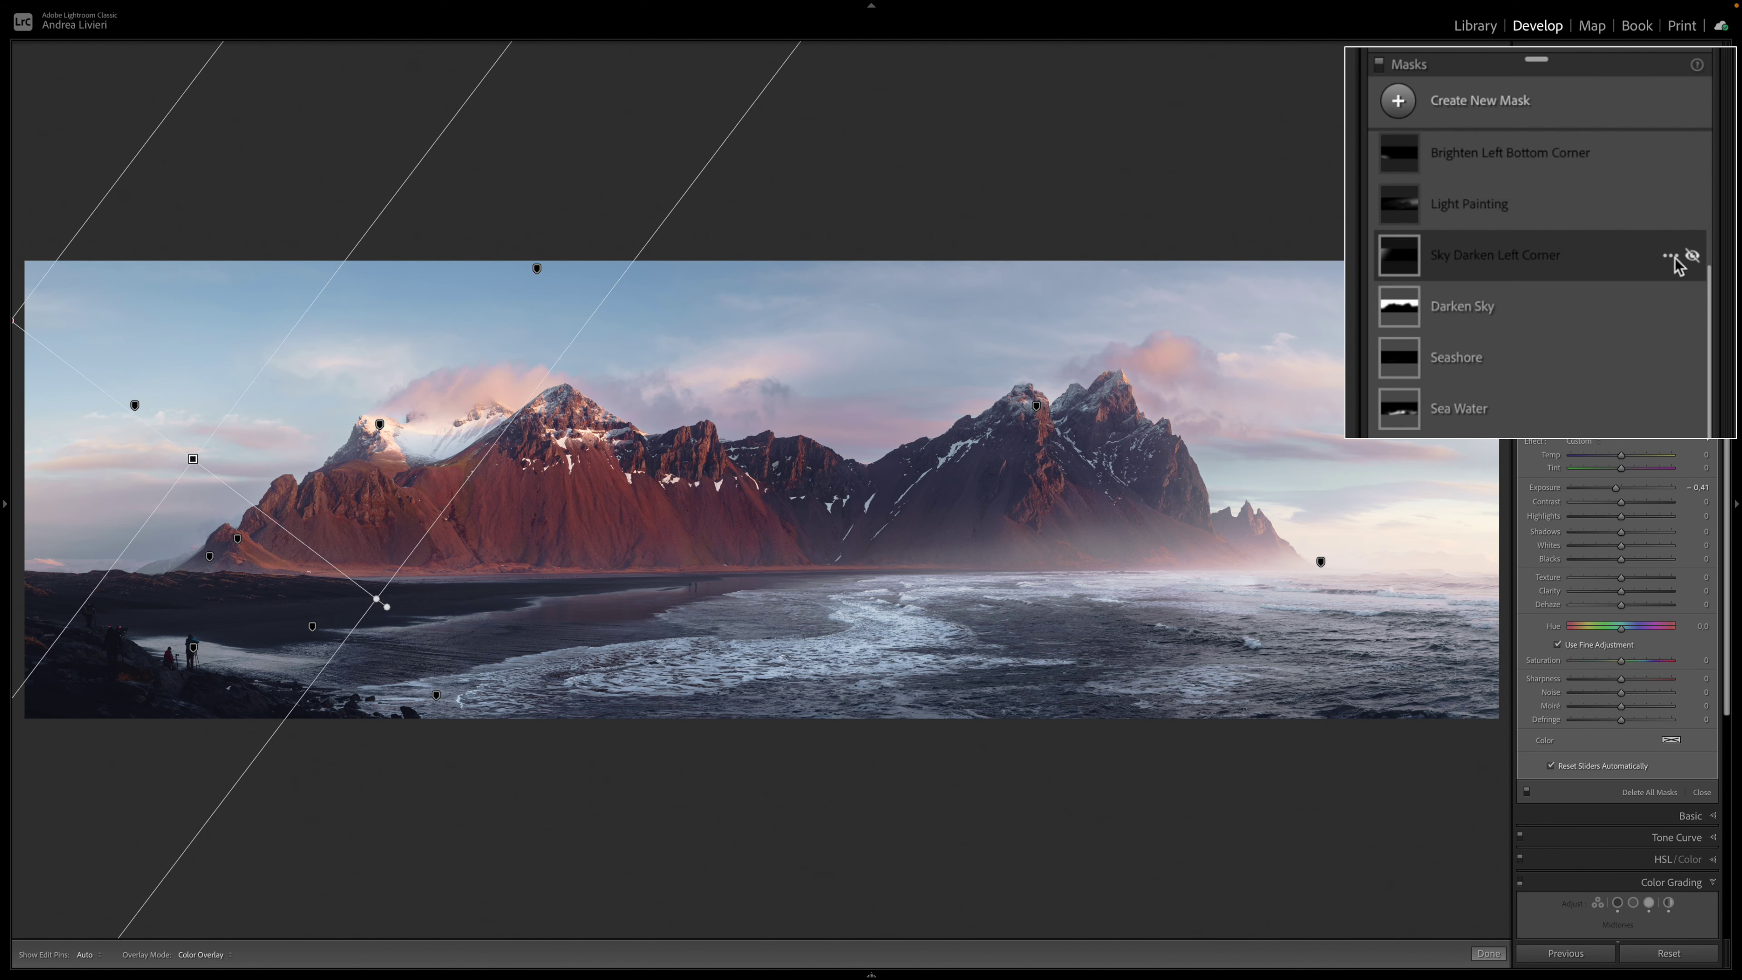
pyautogui.click(1693, 256)
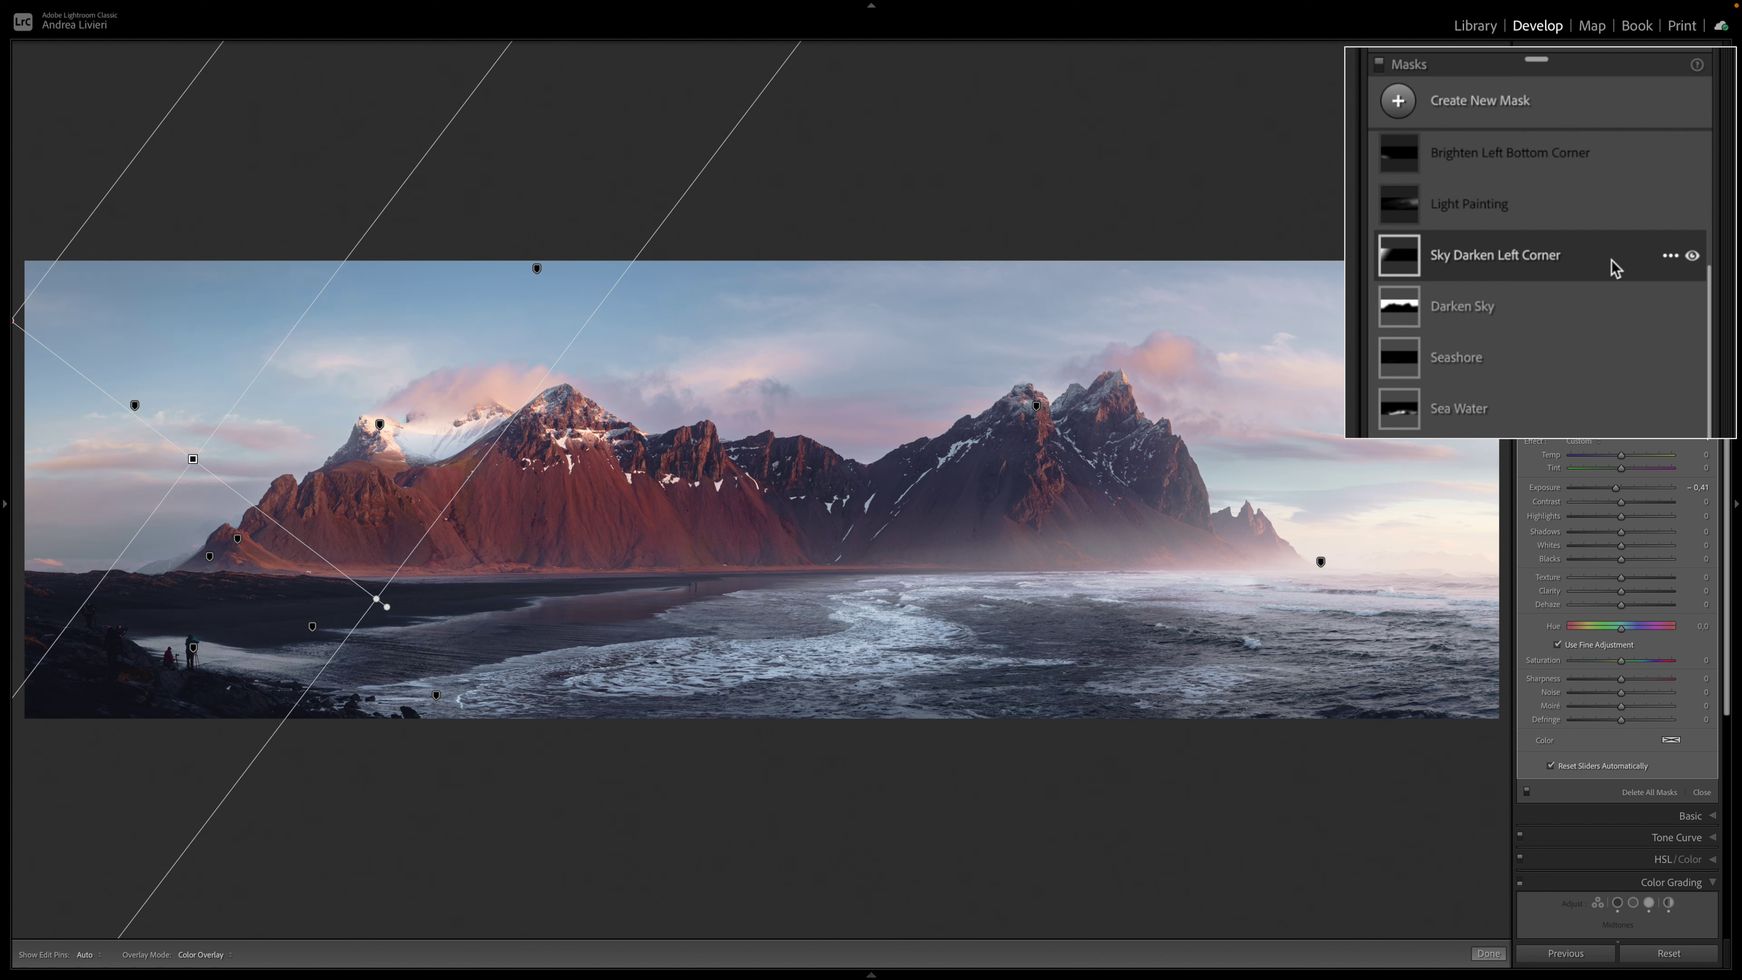